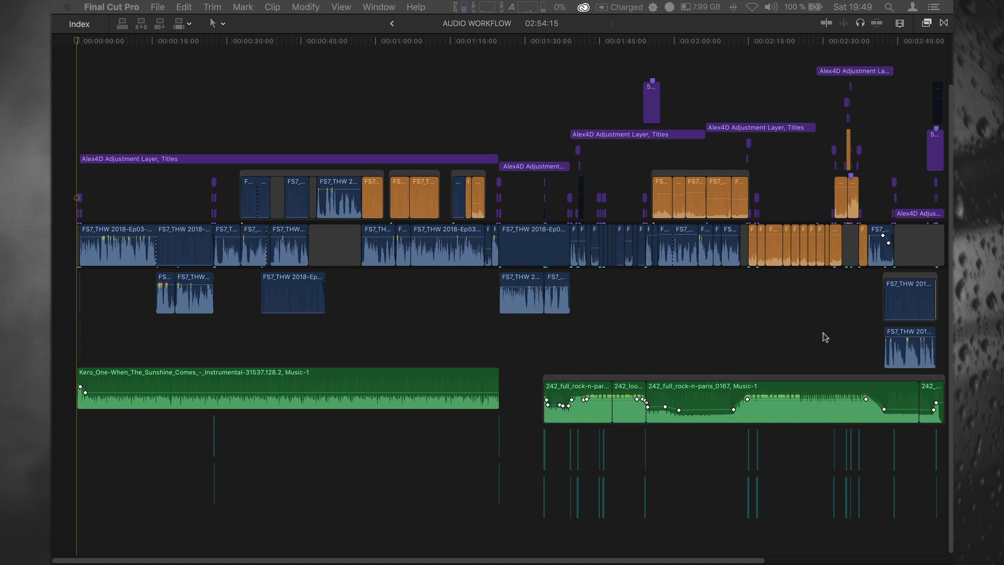
Step: Scroll the AUDIO WORKFLOW timeline back to its start and switch snapping on with N
scroll(160, 45, right, 2)
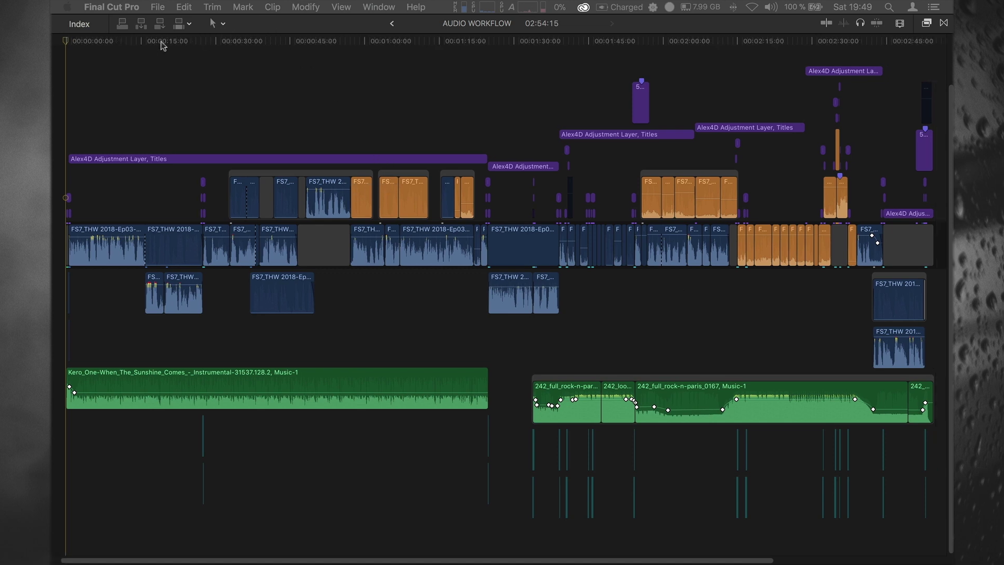
scroll(240, 105, left, 2)
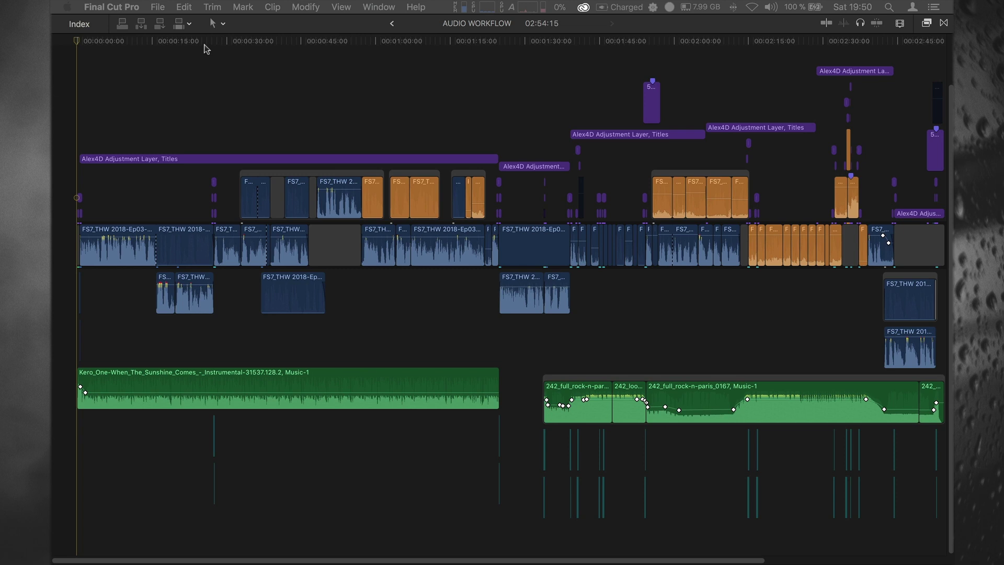
scroll(261, 84, right, 5)
scroll(269, 83, left, 3)
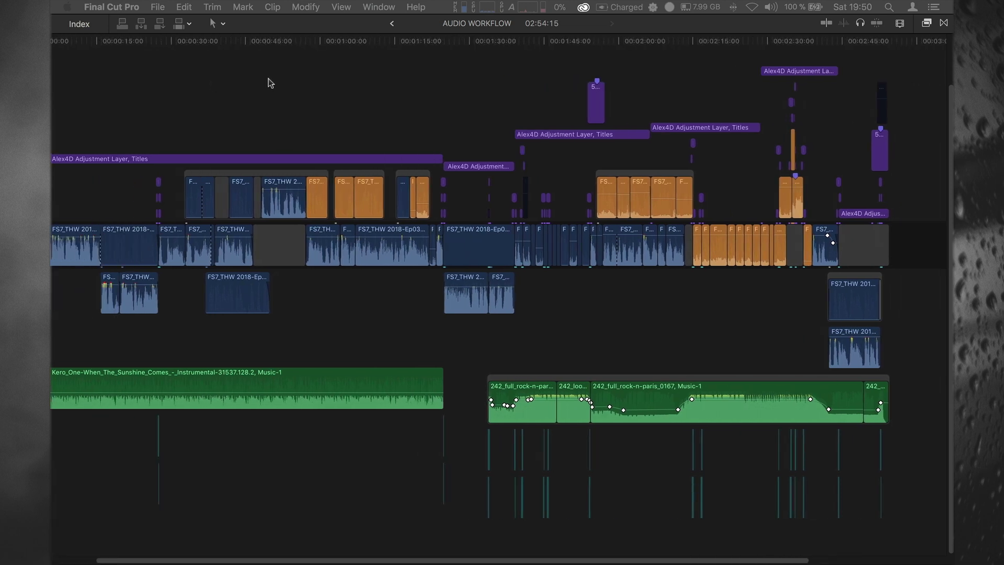
scroll(274, 82, left, 3)
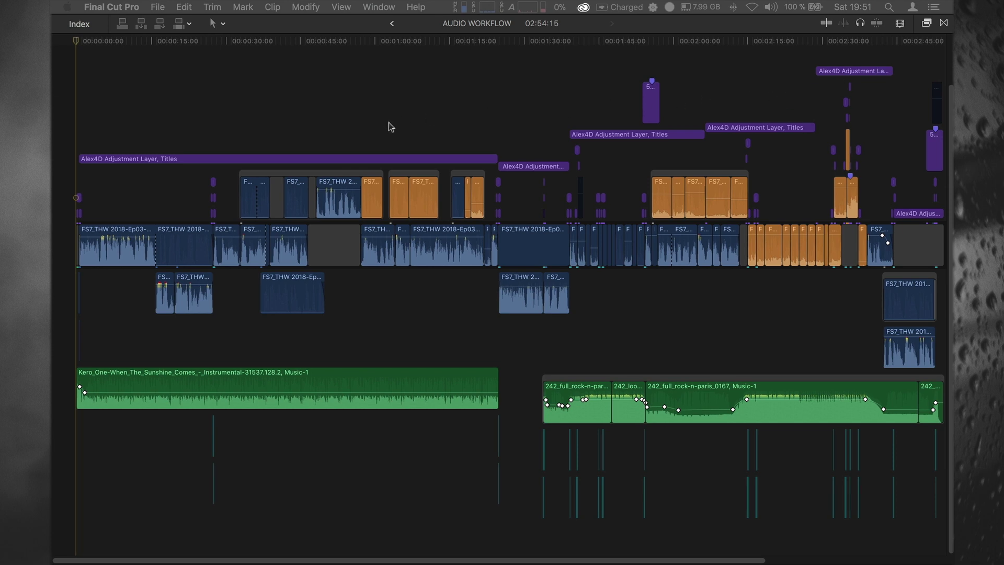
scroll(385, 131, left, 3)
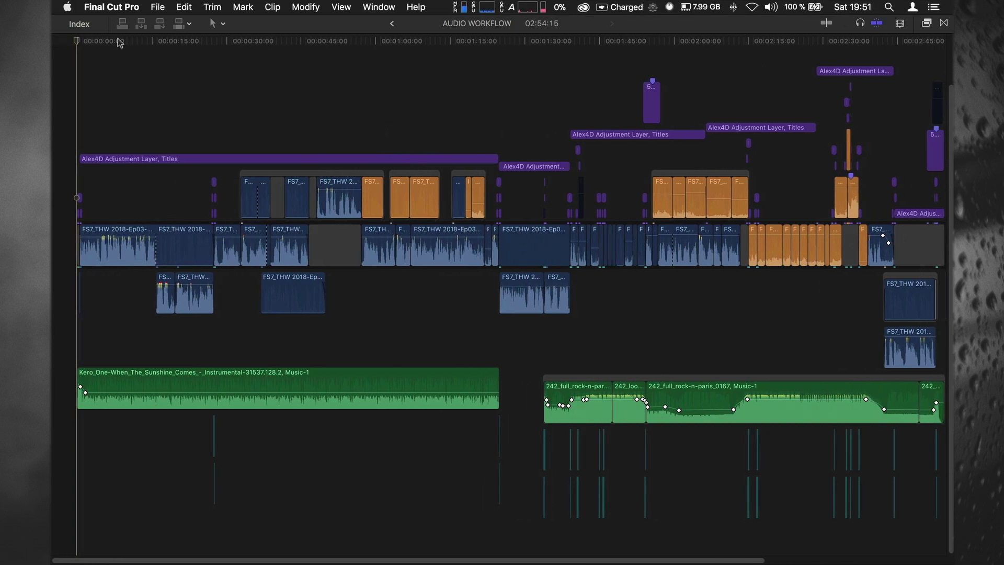
key(n)
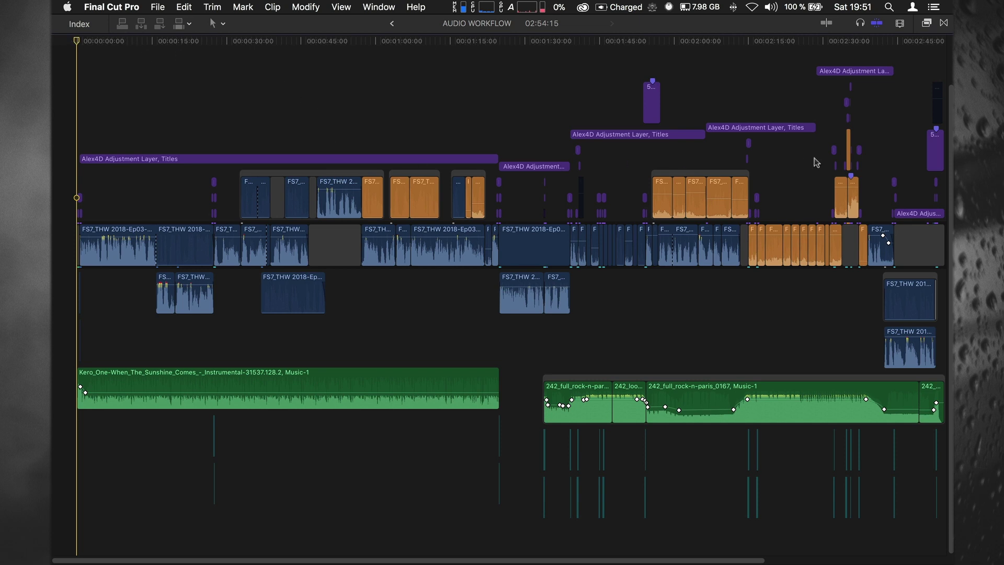
Step: Show the Effects browser and the Roles index, then select the first FS7_THW clip
click(928, 24)
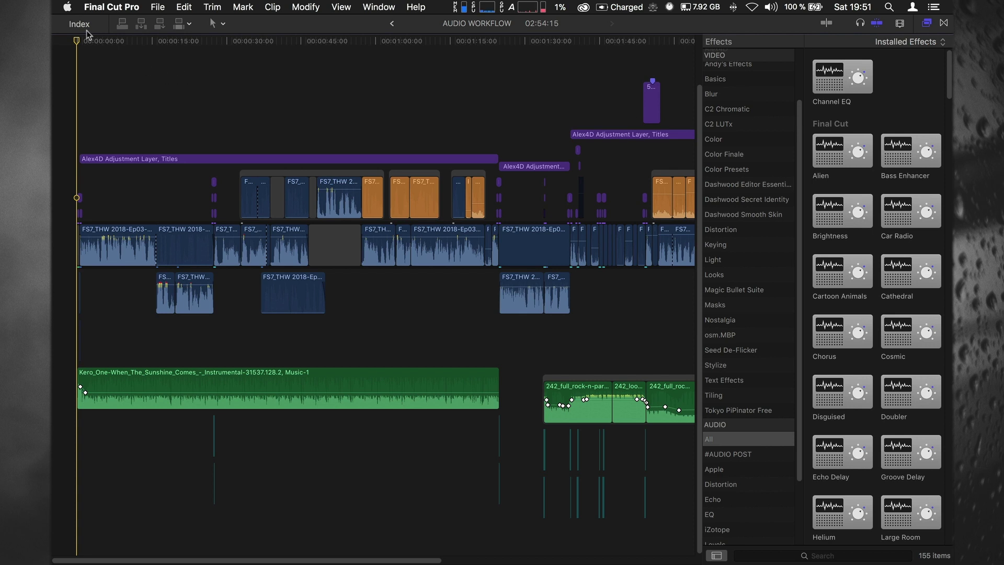
click(88, 25)
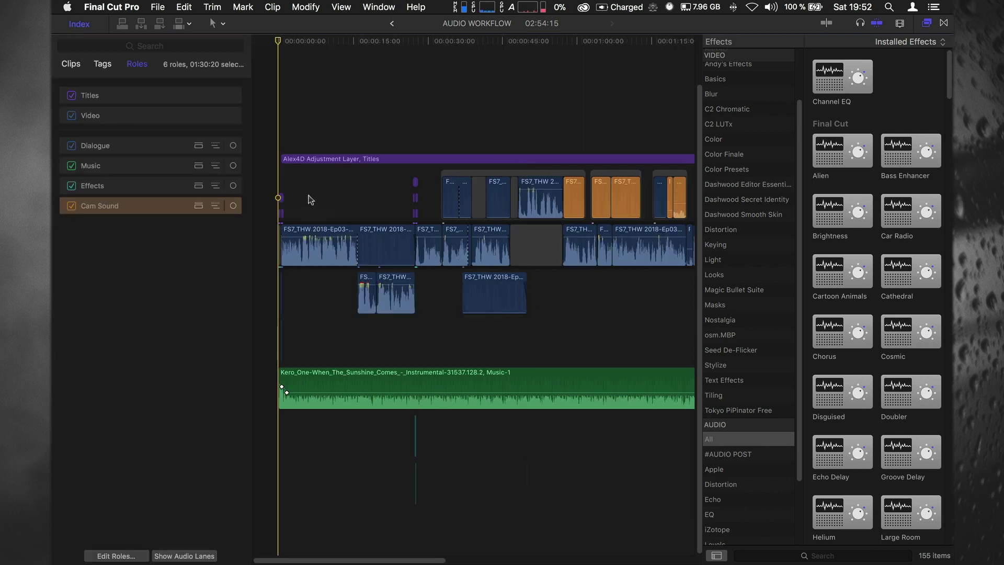
click(297, 237)
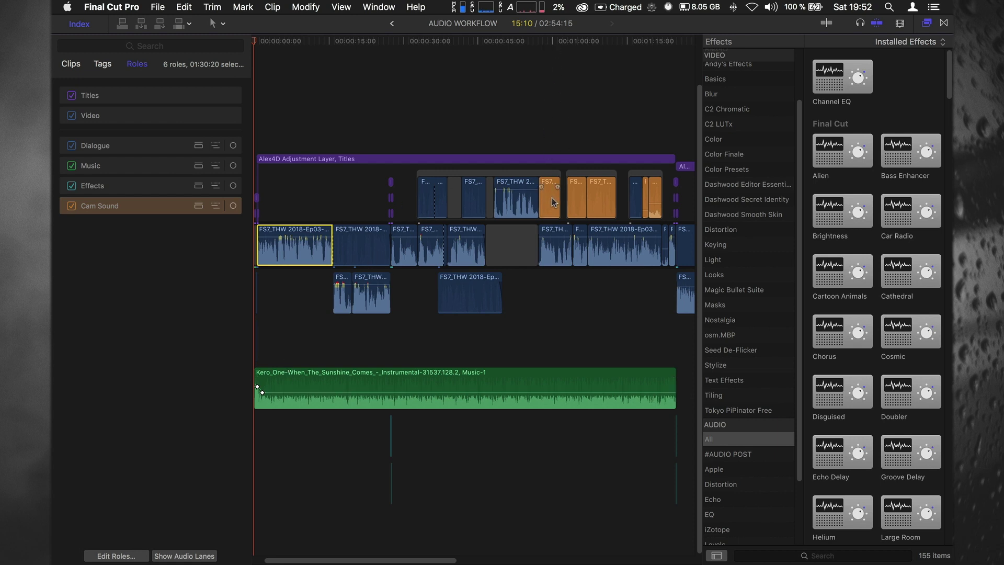
Step: Zoom in around 15 seconds, check the background music and swoosh clips' roles, then zoom out
click(380, 44)
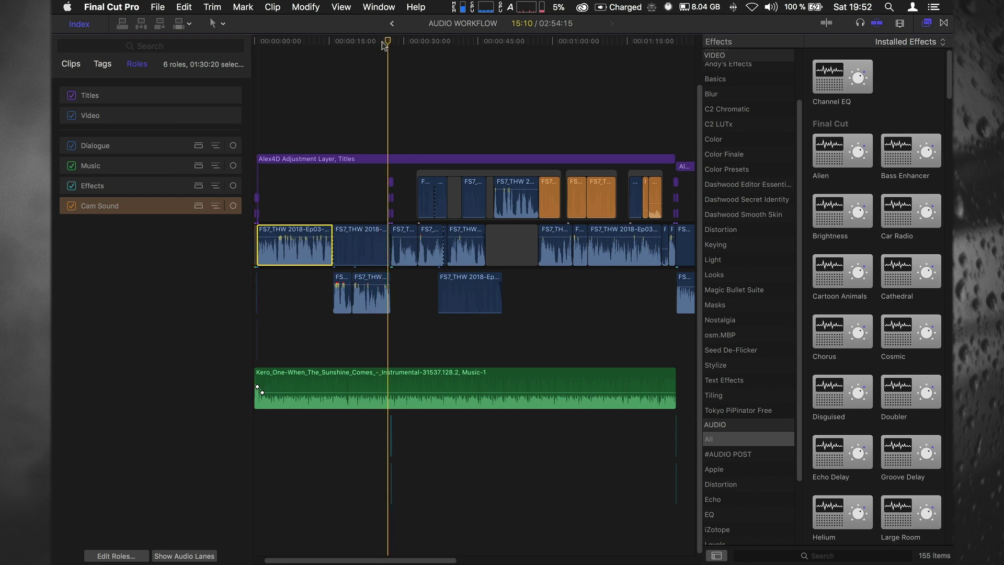
key(super+equal)
key(super+equal)
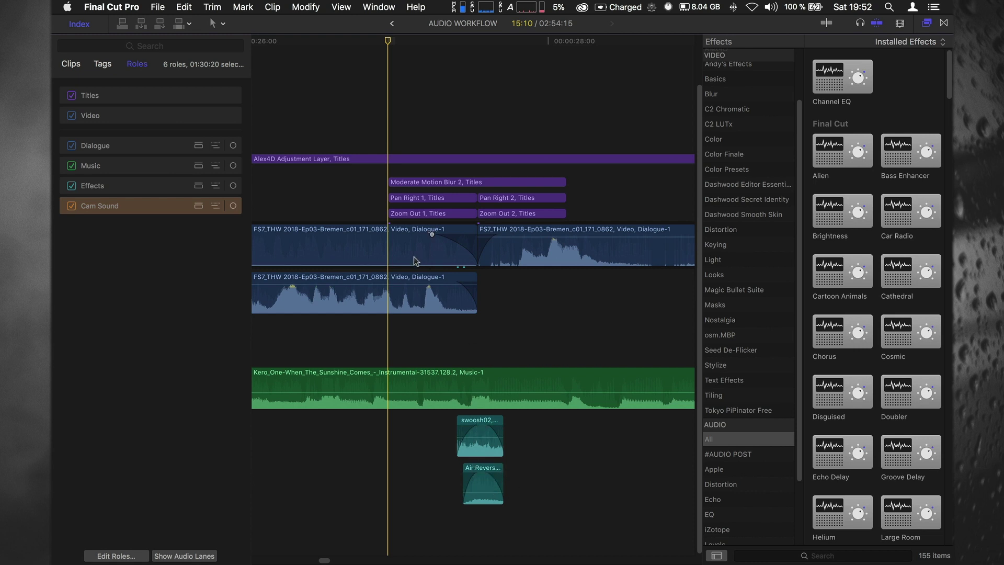
scroll(420, 260, left, 5)
click(464, 381)
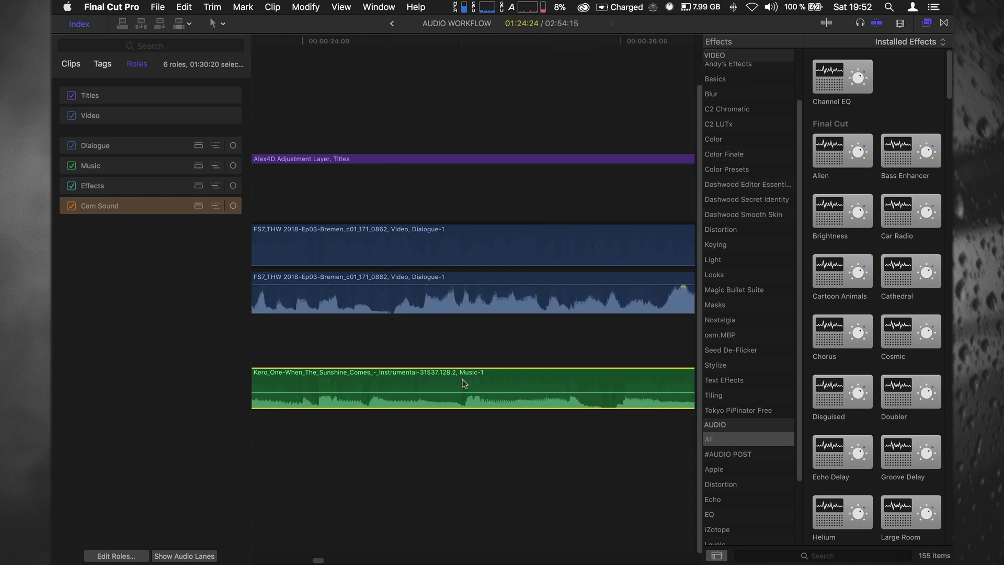
scroll(530, 384, right, 5)
scroll(529, 385, right, 5)
click(523, 445)
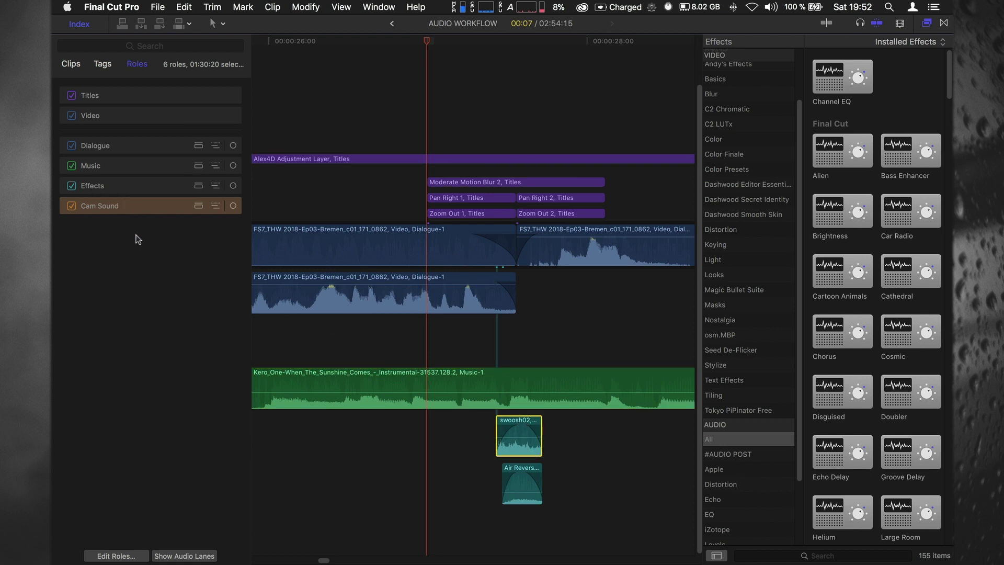
scroll(267, 288, right, 10)
key(super+minus)
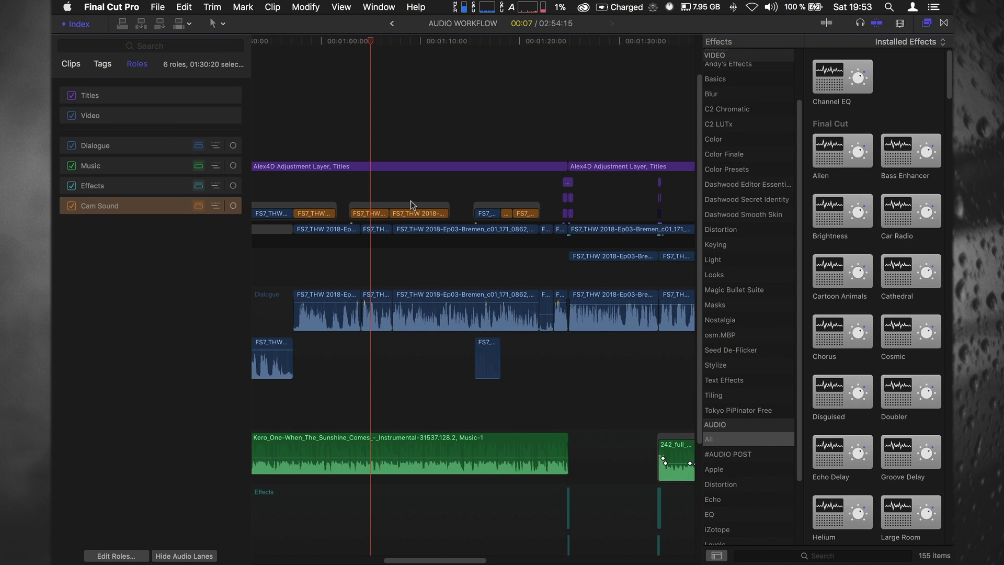
Step: Zoom the timeline to fit the entire AUDIO WORKFLOW project and select all its clips
key(super+minus)
key(super+minus)
key(super+minus)
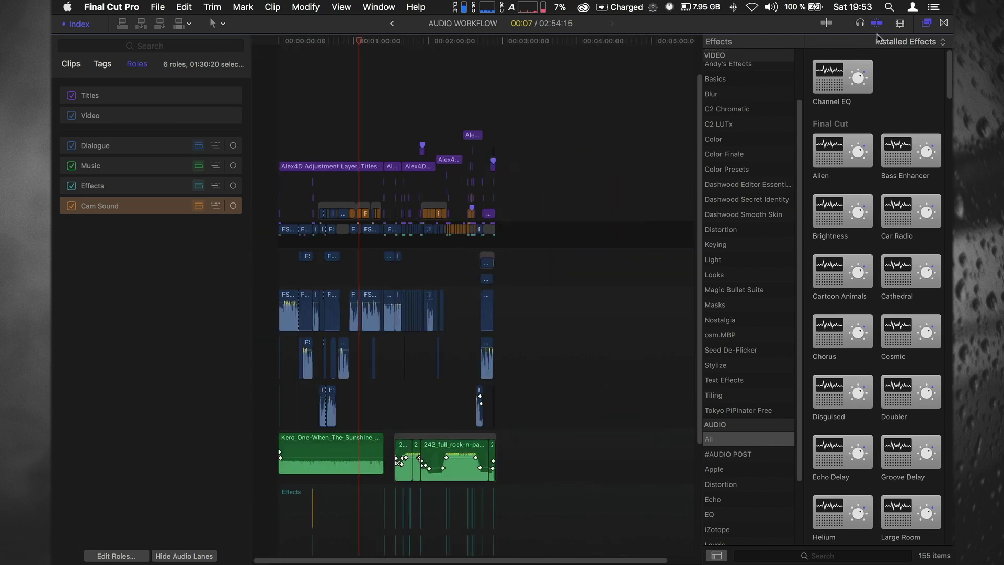
click(900, 23)
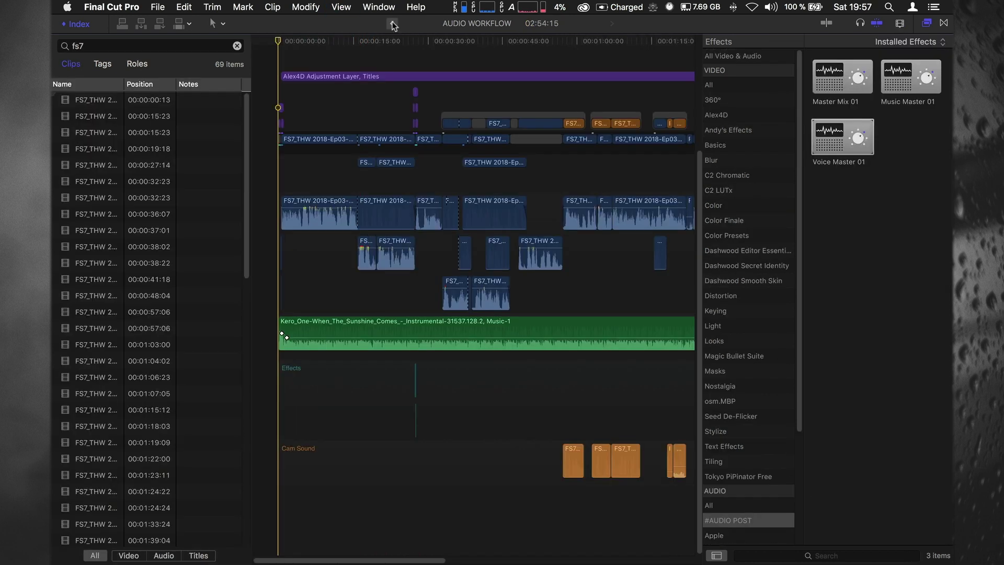
click(357, 64)
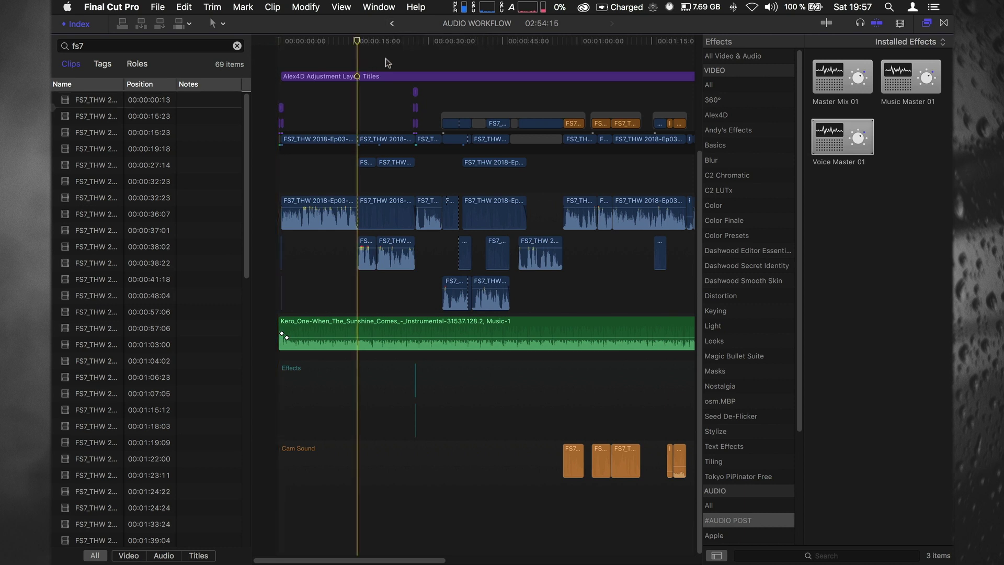
key(shift+z)
key(super+a)
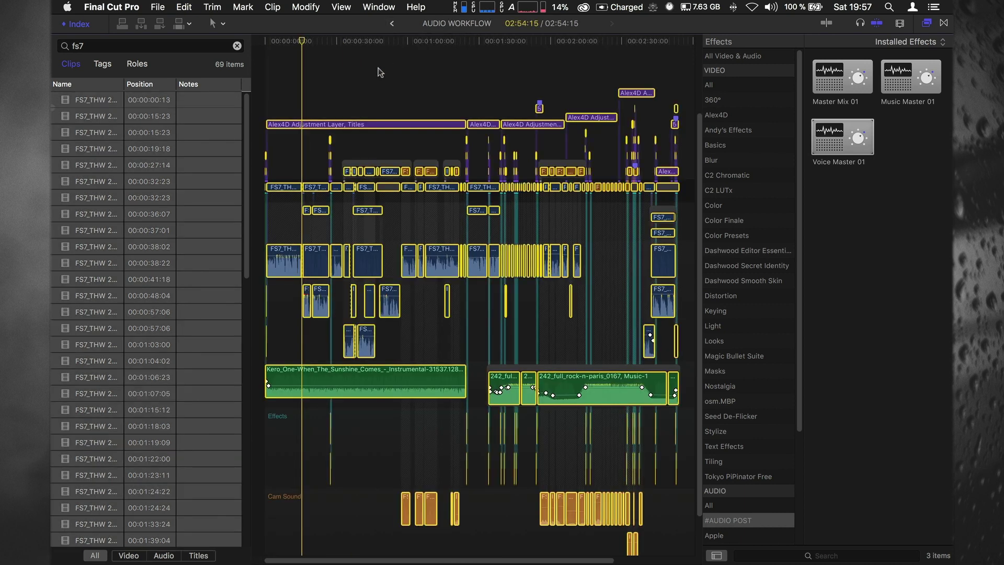
Step: Make a new compound clip from all selected clips named 'AUDIO WORKFLOW MASTER'
click(158, 7)
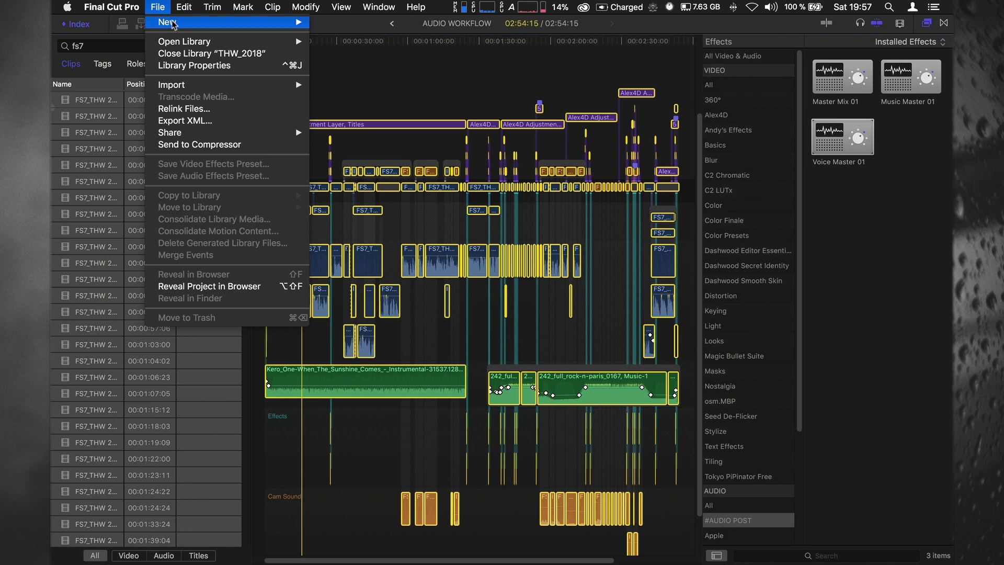
mouse_move(272, 22)
click(361, 113)
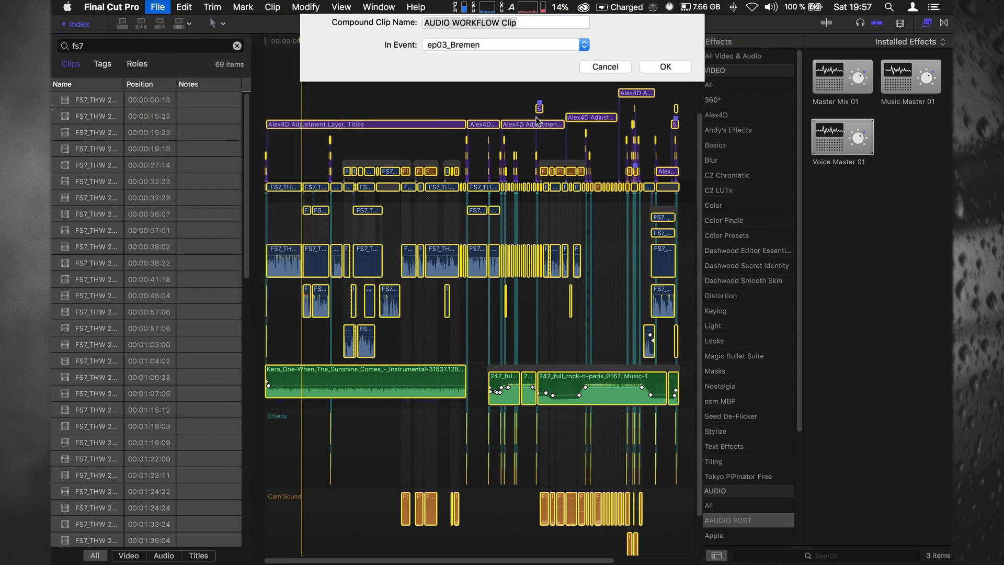
click(513, 26)
text(MASTER)
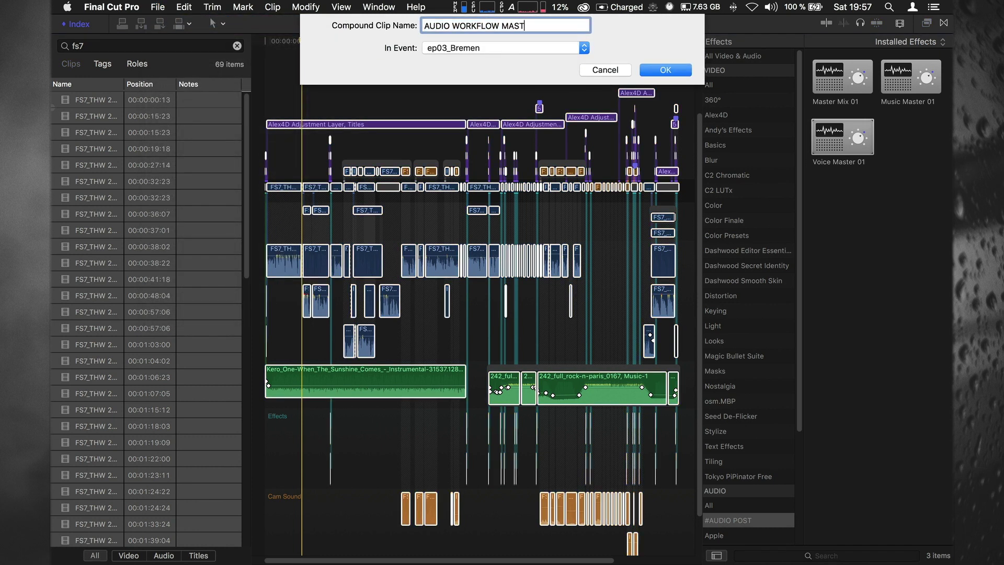
click(658, 68)
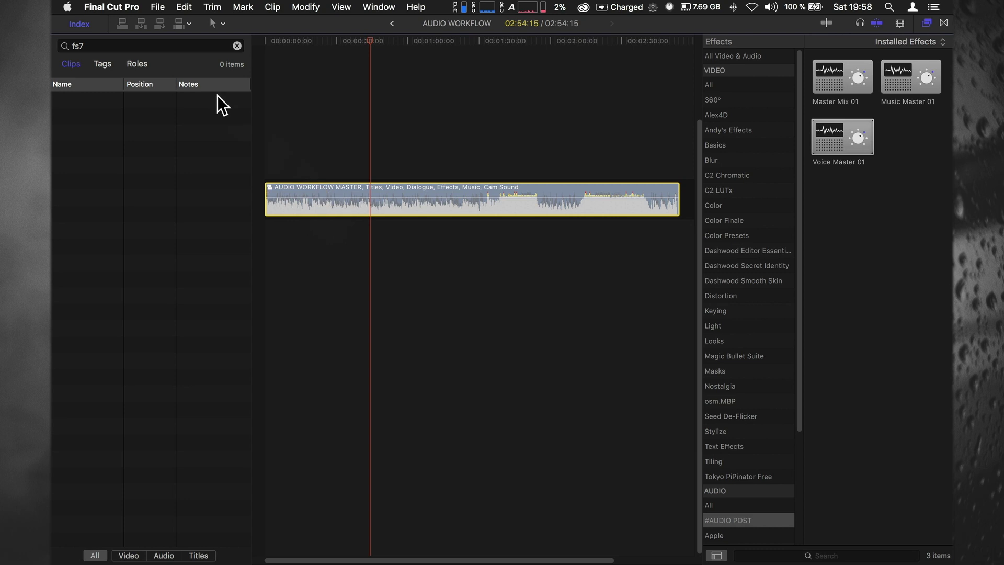
Step: Split the compound clip's audio into role lanes from the Roles index
click(137, 65)
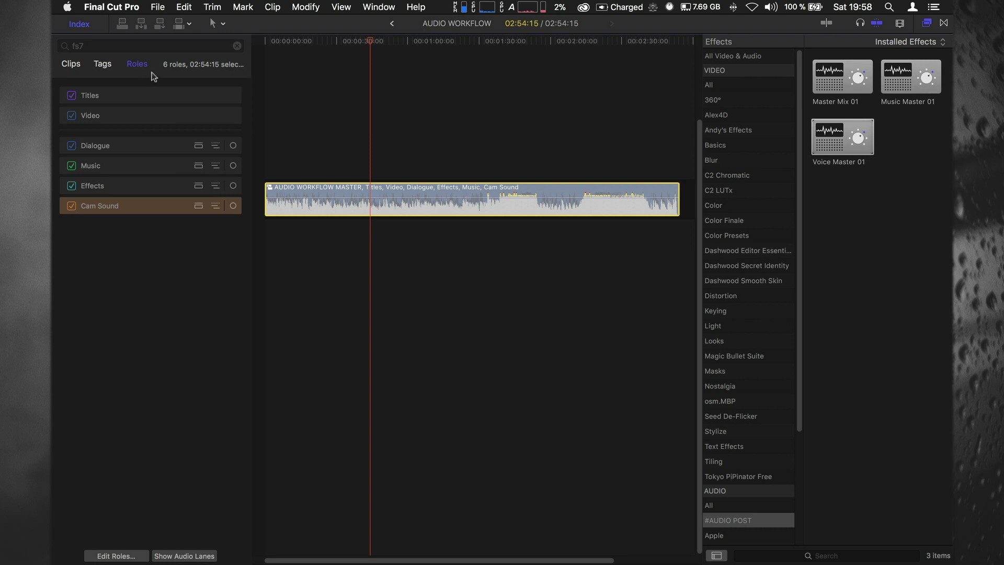
click(176, 557)
click(362, 109)
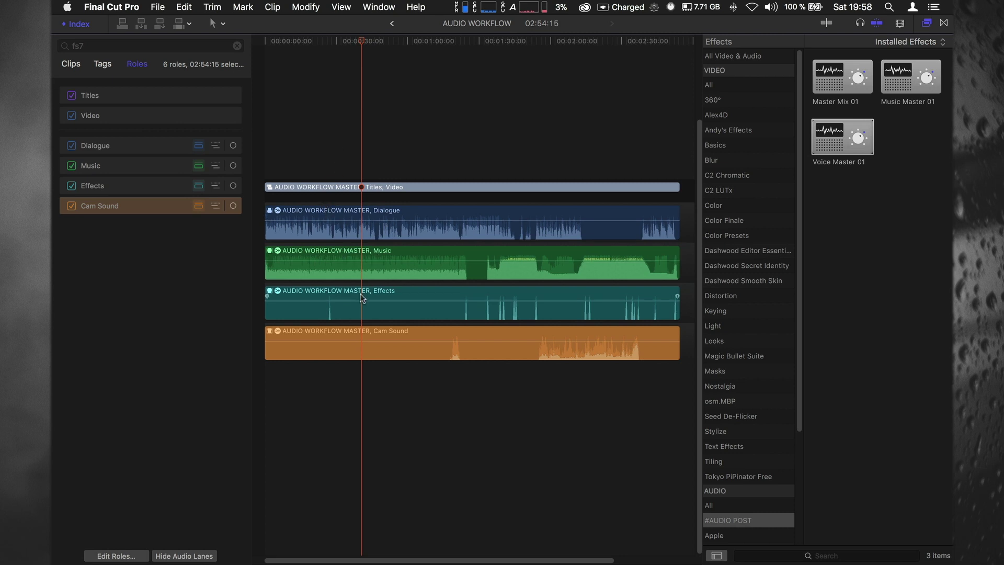
Step: Apply Voice Master 01 to the Dialogue lane and Music Master 01 to the Music lane
mouse_move(361, 296)
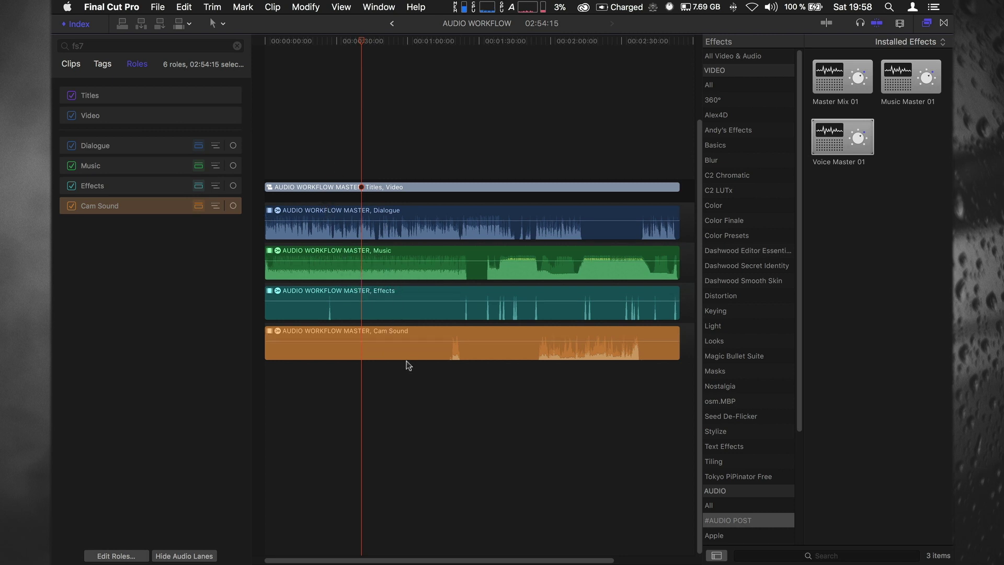
click(364, 209)
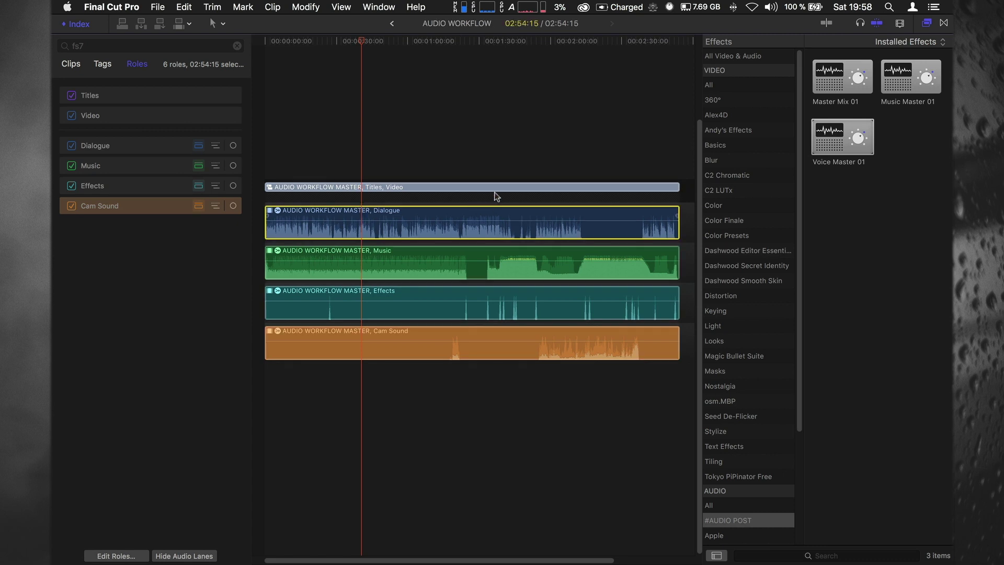
drag(842, 137, 495, 218)
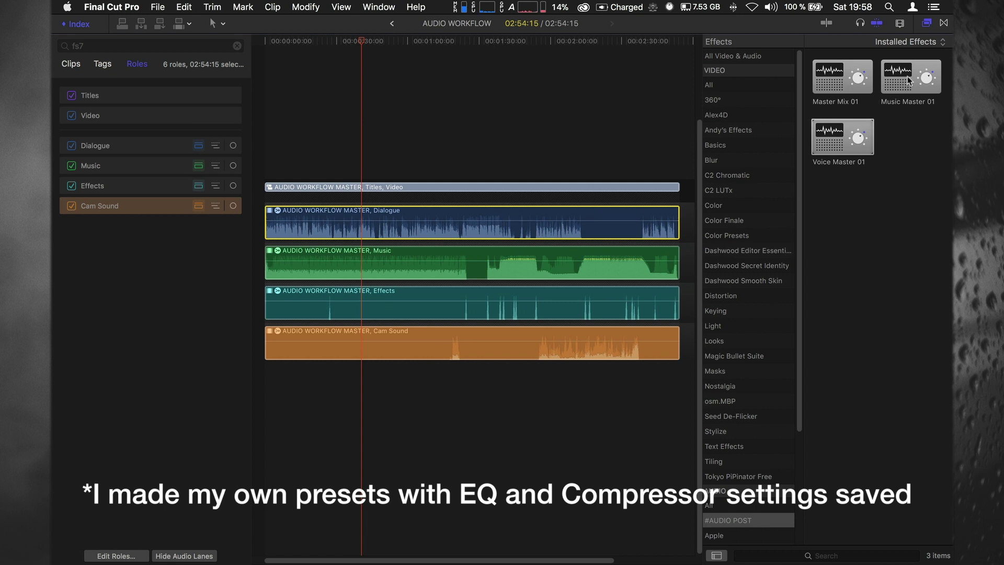
drag(911, 77, 434, 266)
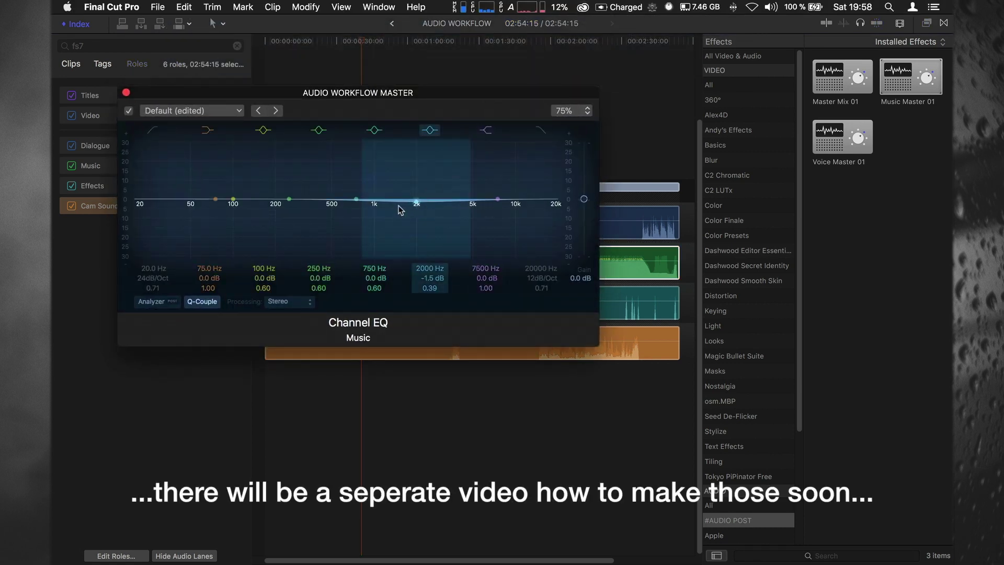
Step: Close the Music lane's Channel EQ and Compressor plugin windows
click(126, 93)
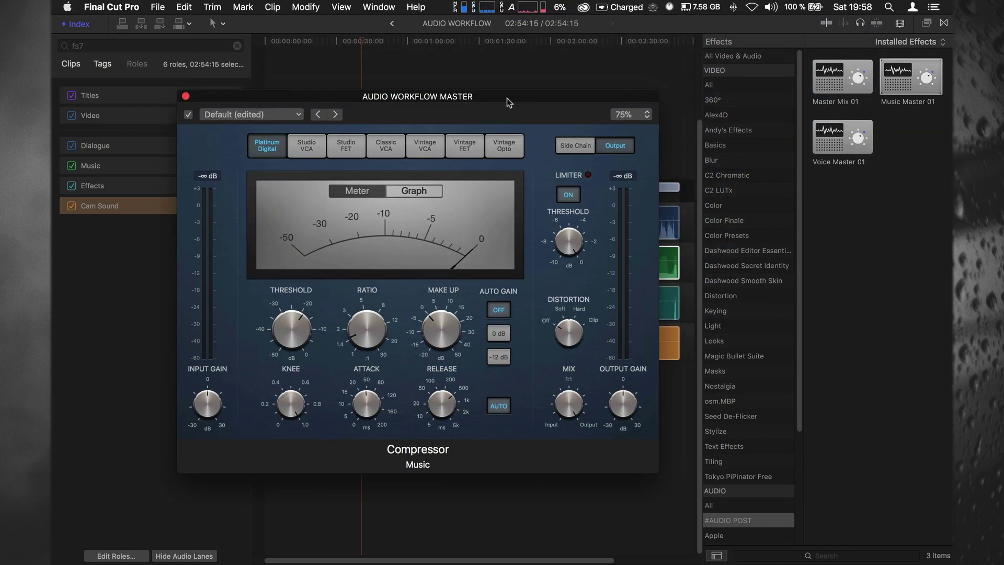
click(186, 96)
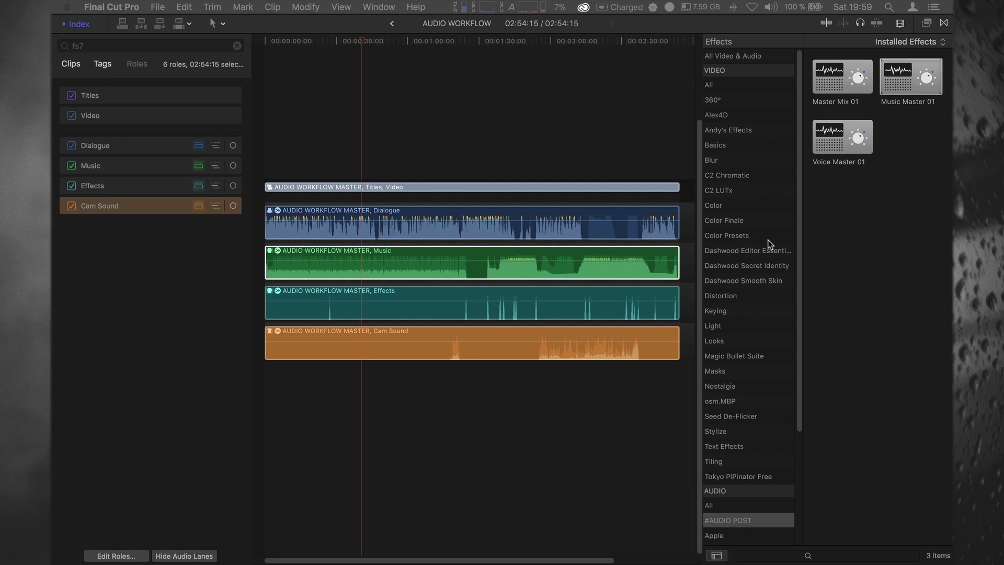
Step: List the iZotope audio effects in the Effects browser and return focus to the timeline
scroll(767, 239, down, 5)
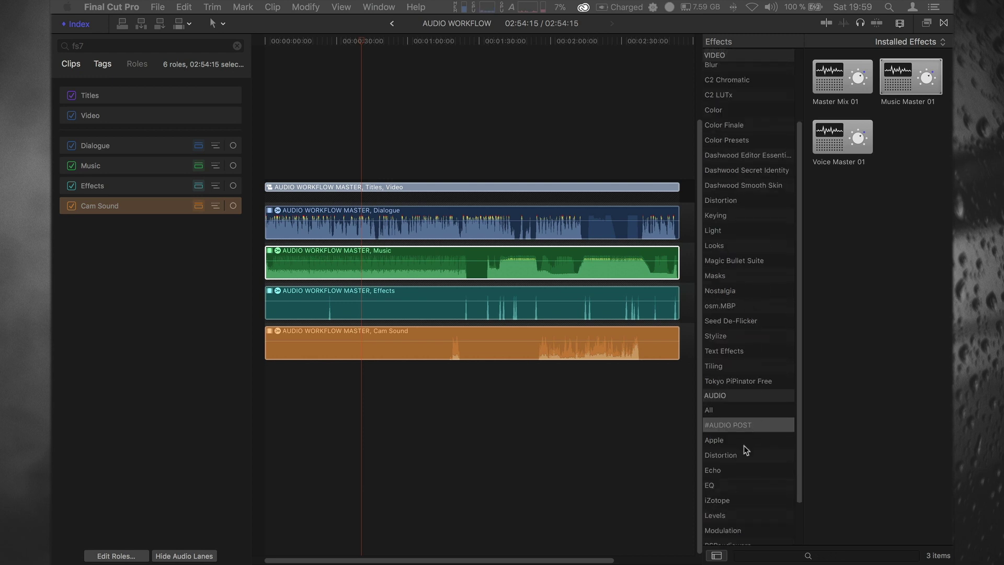
scroll(743, 444, down, 3)
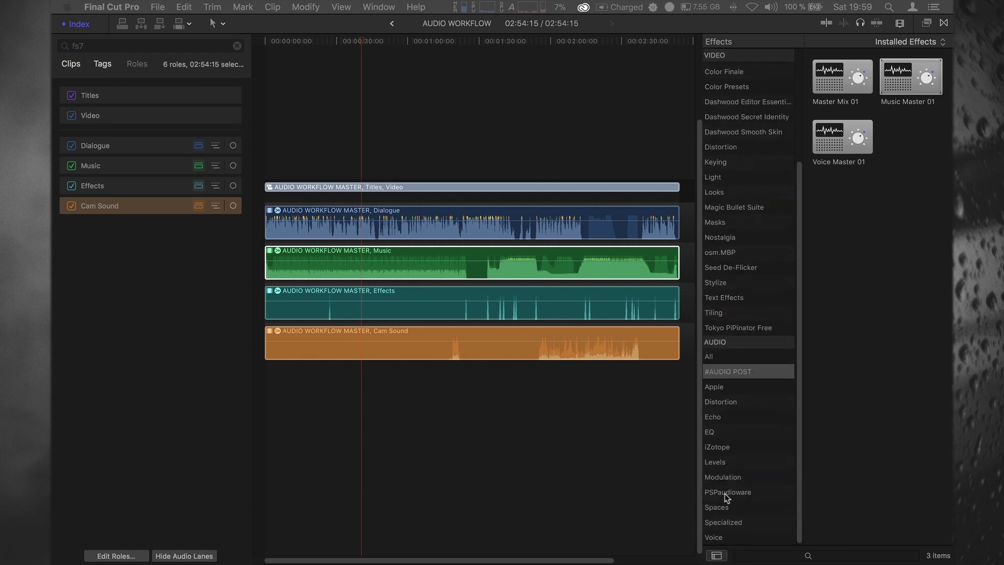
click(718, 448)
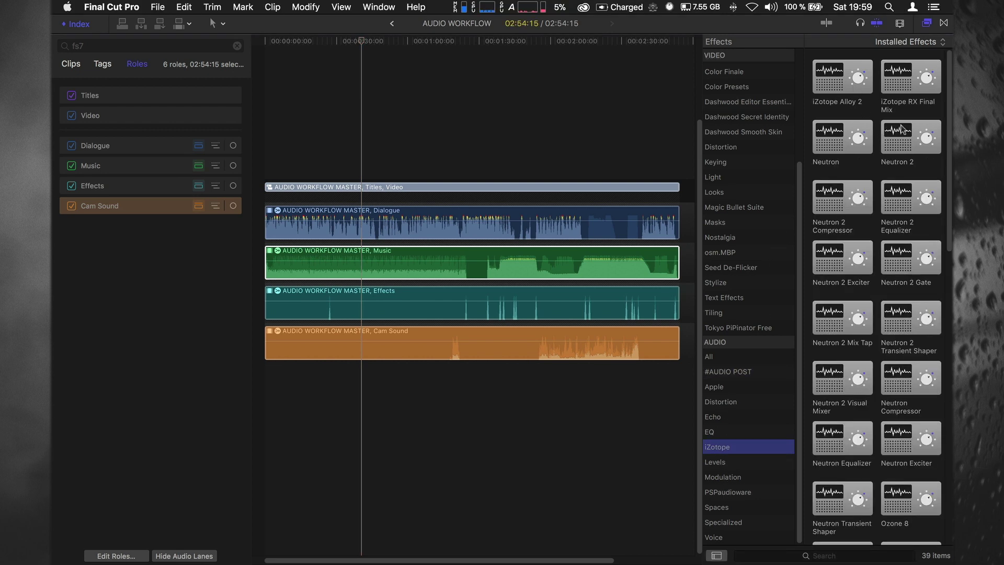
click(521, 233)
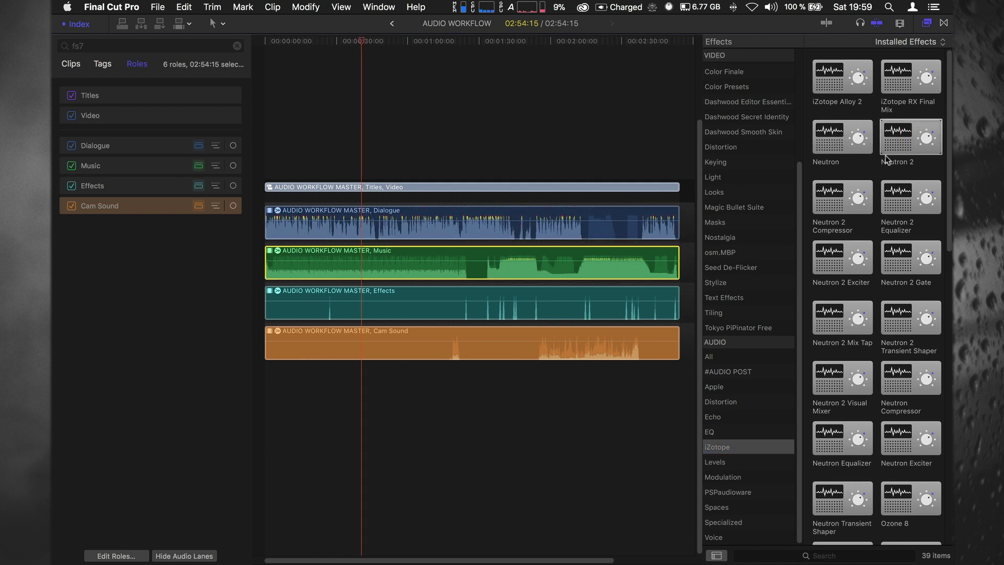
Step: Drop Neutron 2 on the Dialogue lane, load its quick Start preset, and start playback
drag(887, 156, 527, 241)
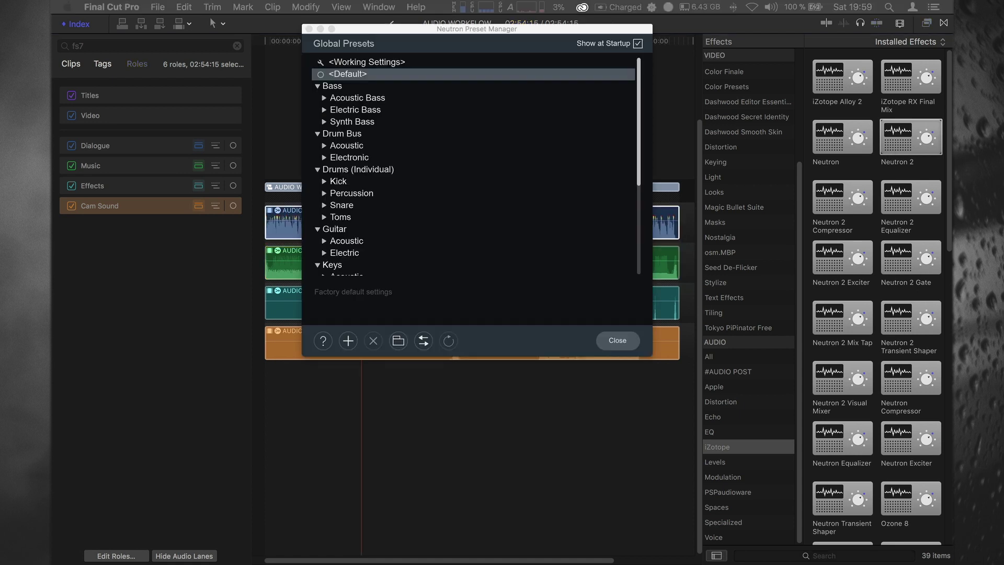
scroll(361, 251, down, 5)
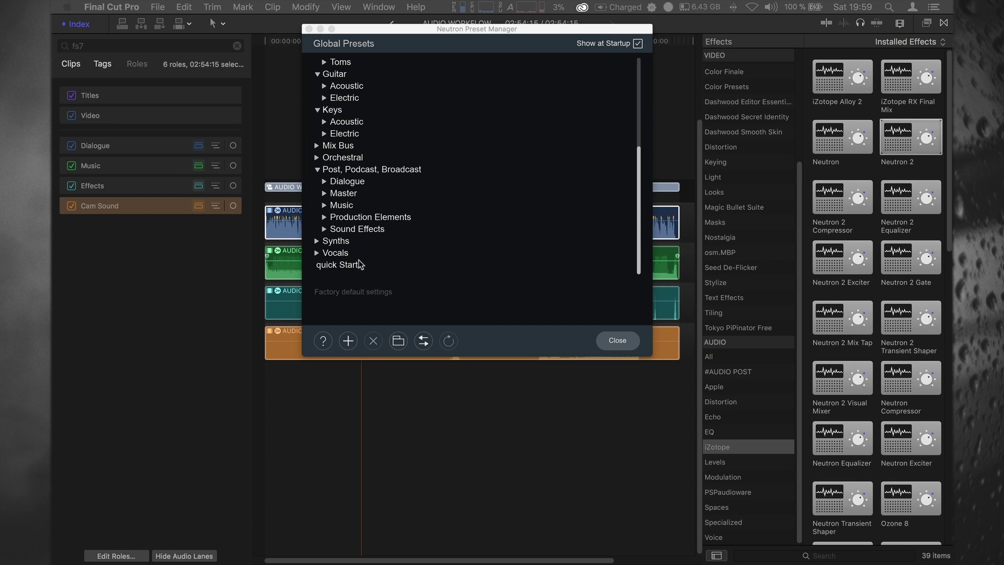
click(349, 266)
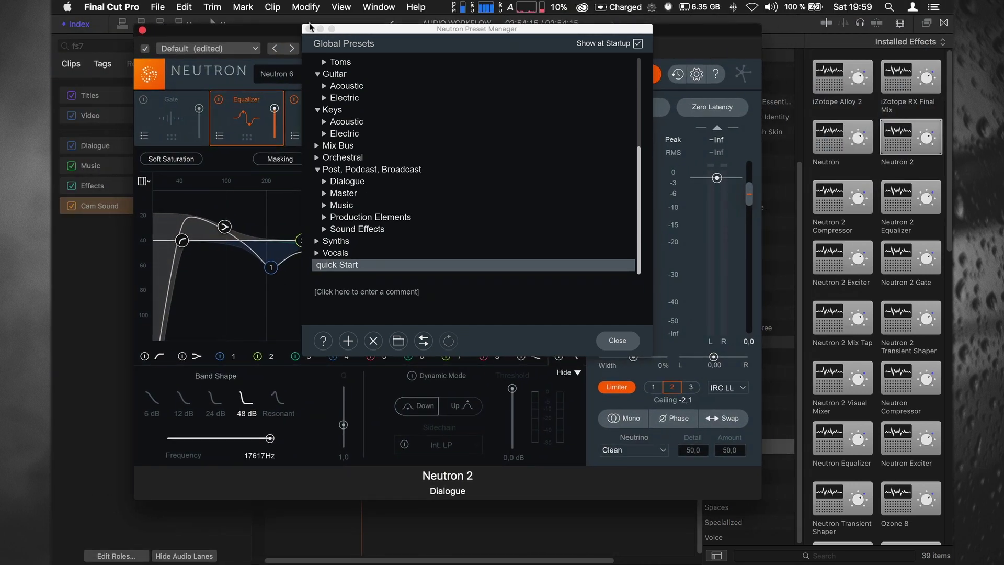
click(310, 29)
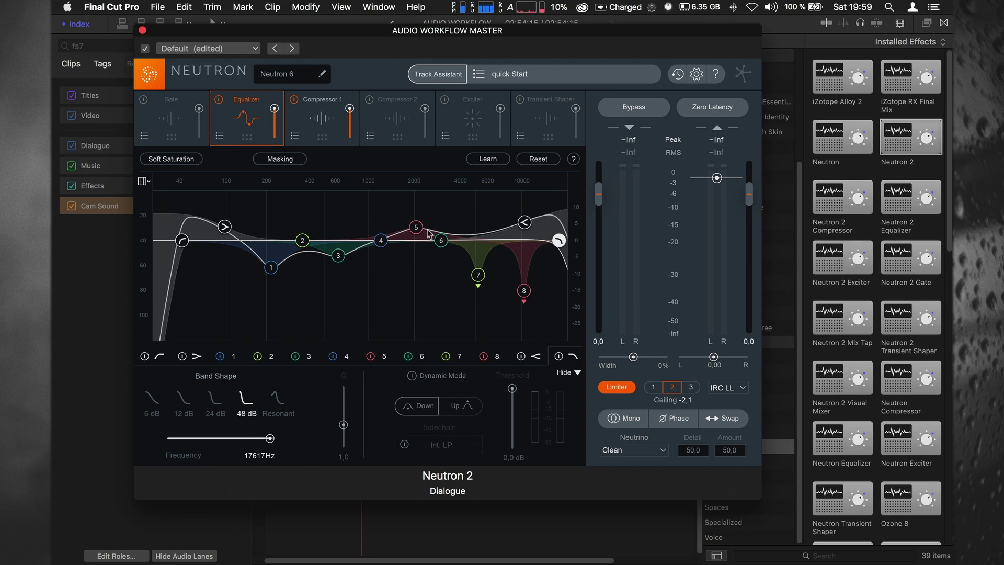
key(space)
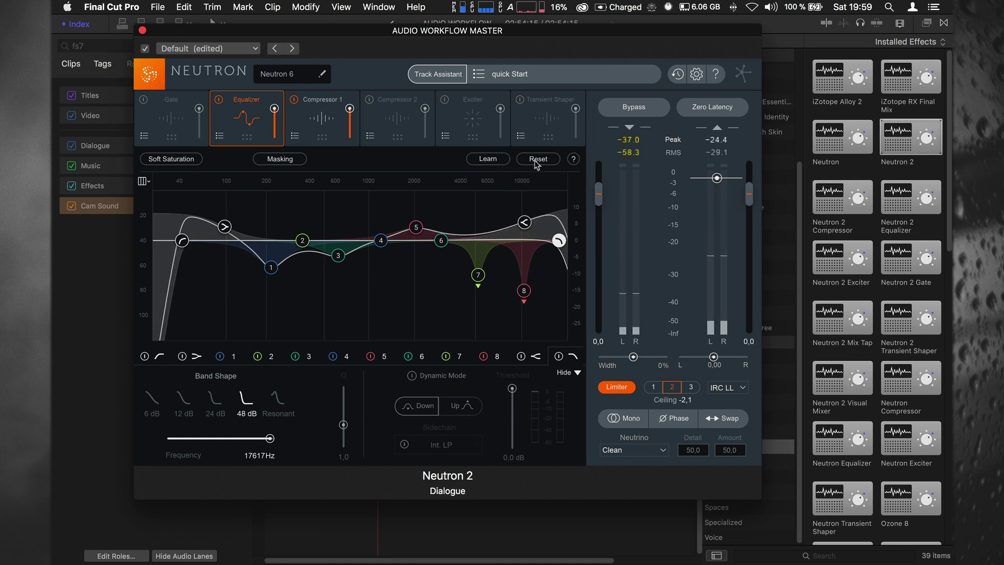
Step: Have Neutron's EQ learn from the dialogue and set Neutrino to Vocals / Dialogue
click(501, 162)
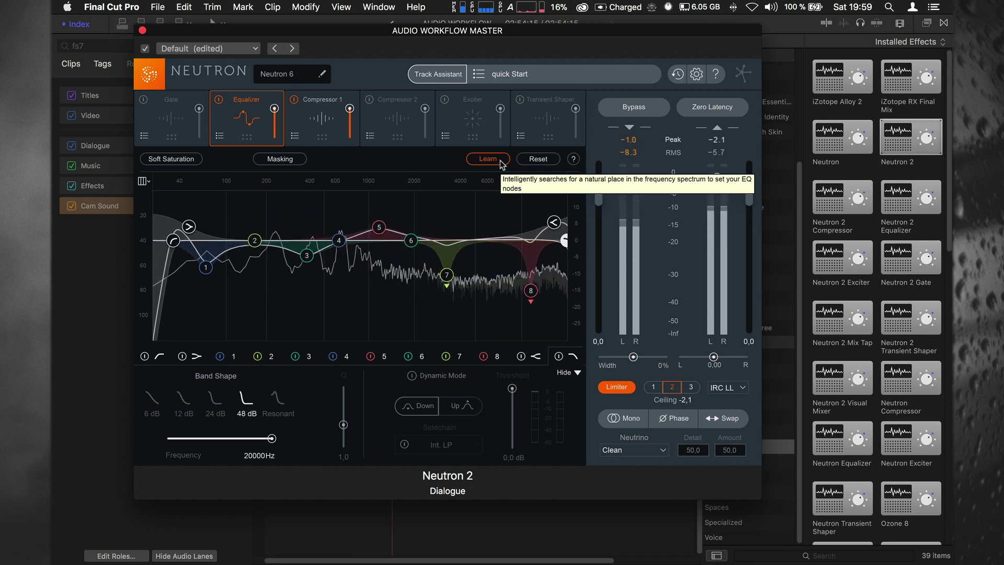
click(501, 159)
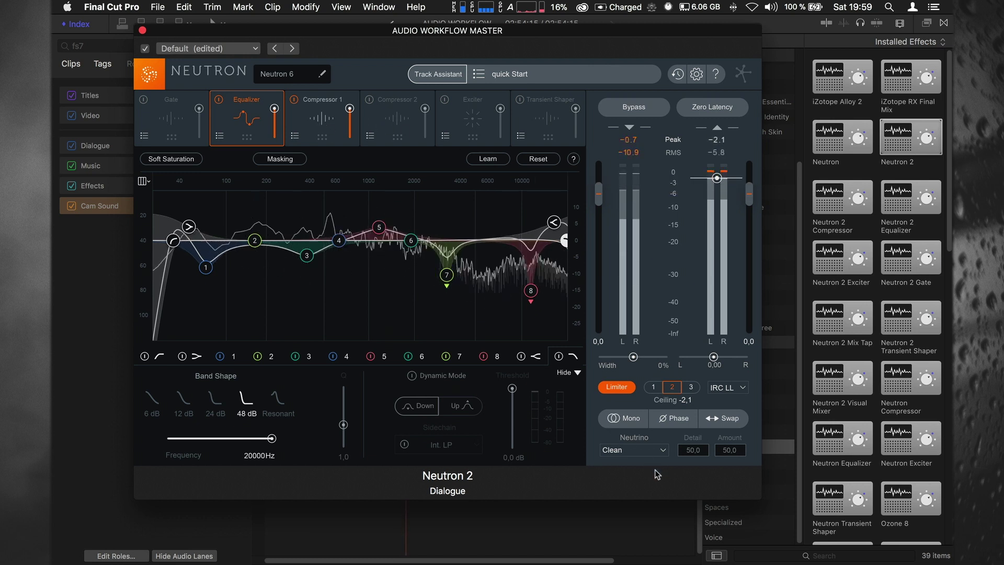
click(637, 452)
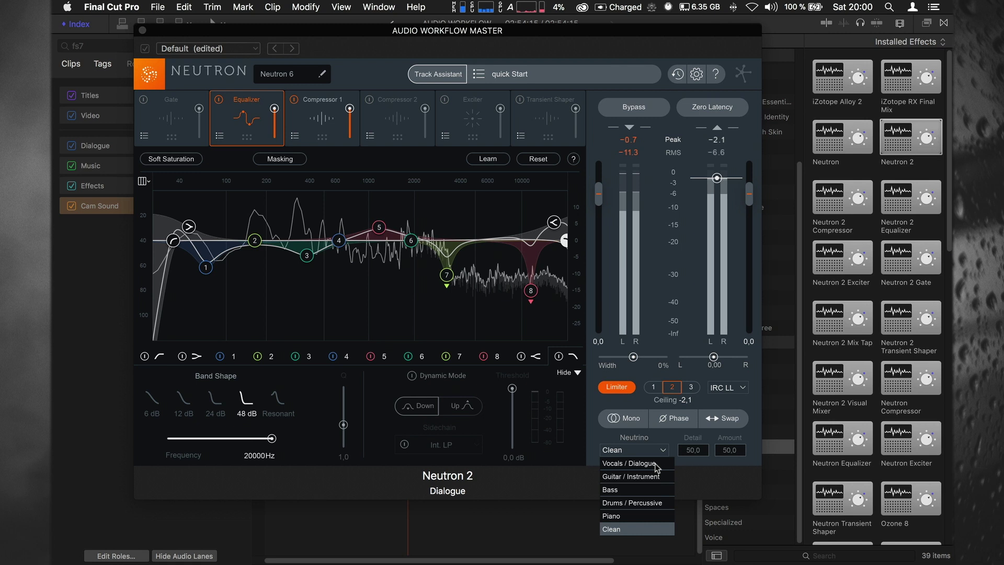
click(655, 463)
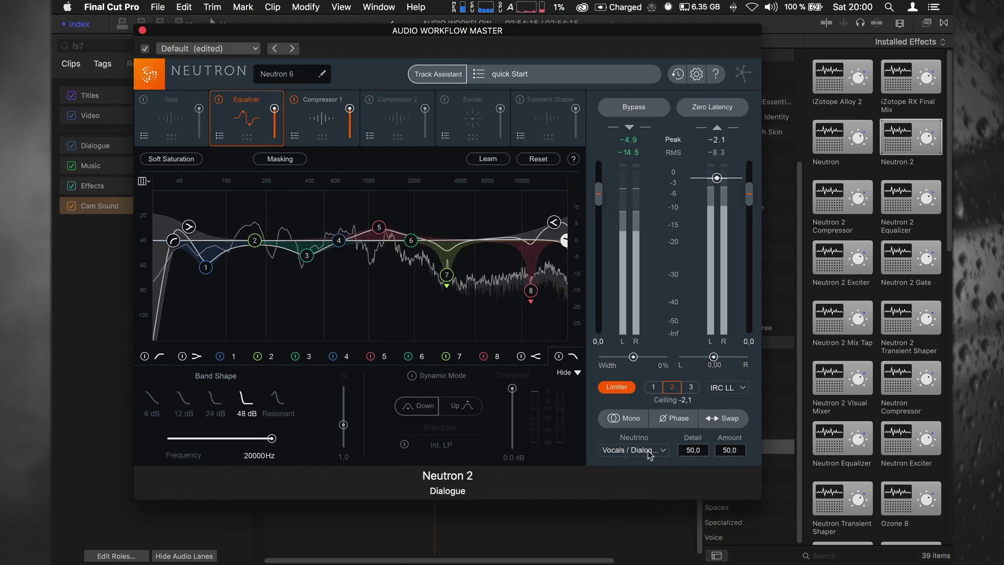
Step: Relearn the EQ nodes from the dialogue and check the Compressor 1 settings
drag(516, 31, 517, 42)
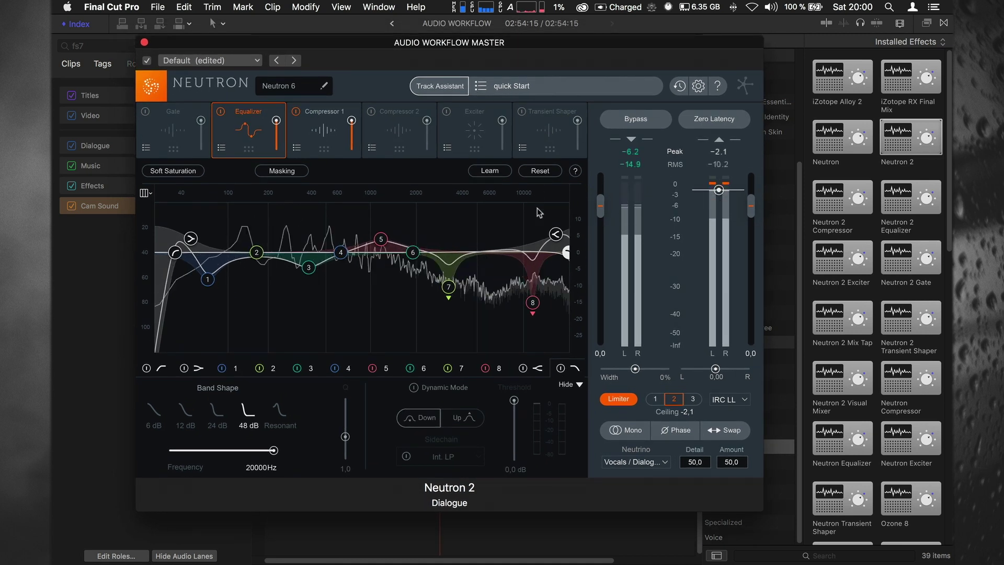
click(497, 173)
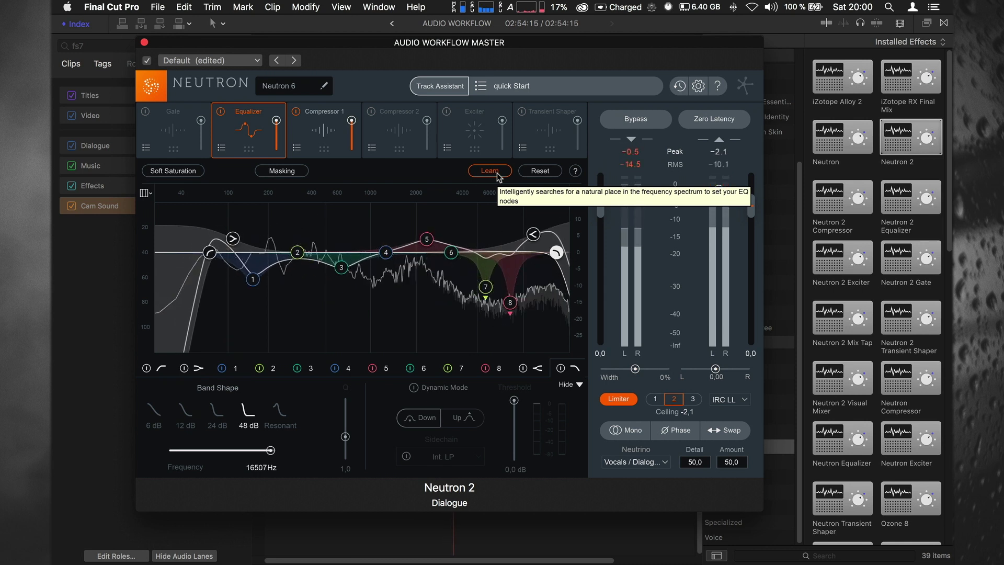
click(323, 130)
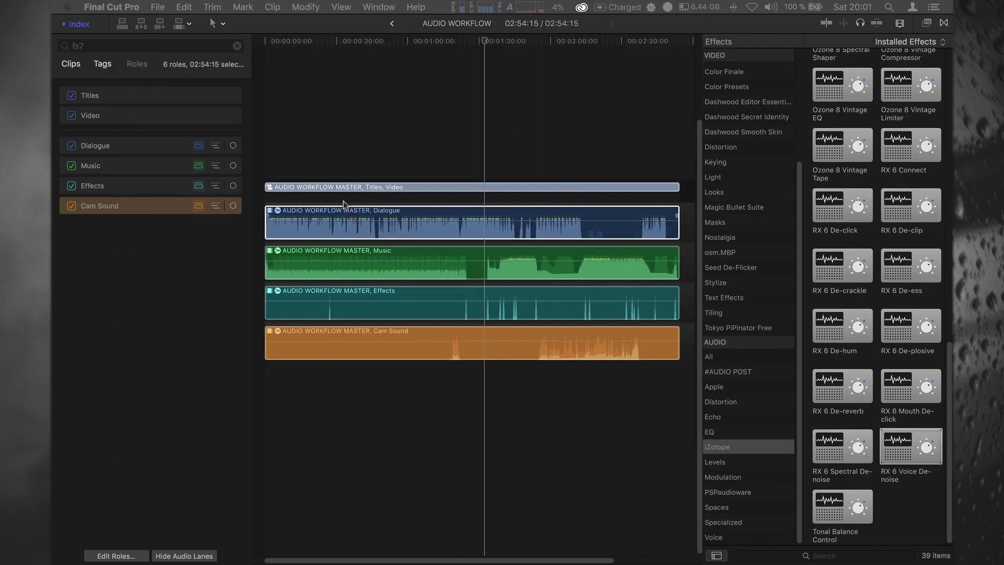
Step: Hide the audio lanes and drop PSP Xenon onto the AUDIO WORKFLOW MASTER compound clip
click(181, 556)
click(369, 187)
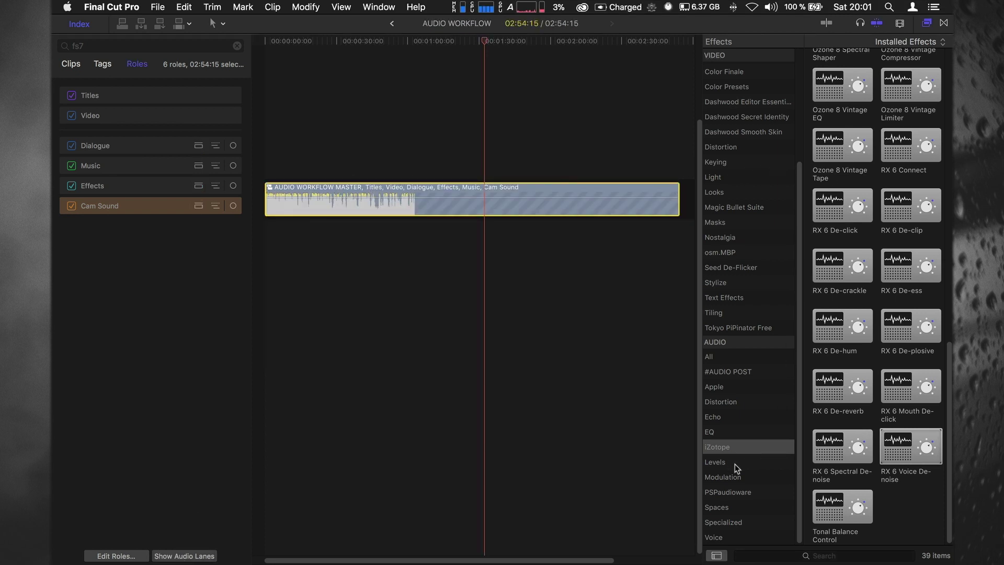
click(727, 491)
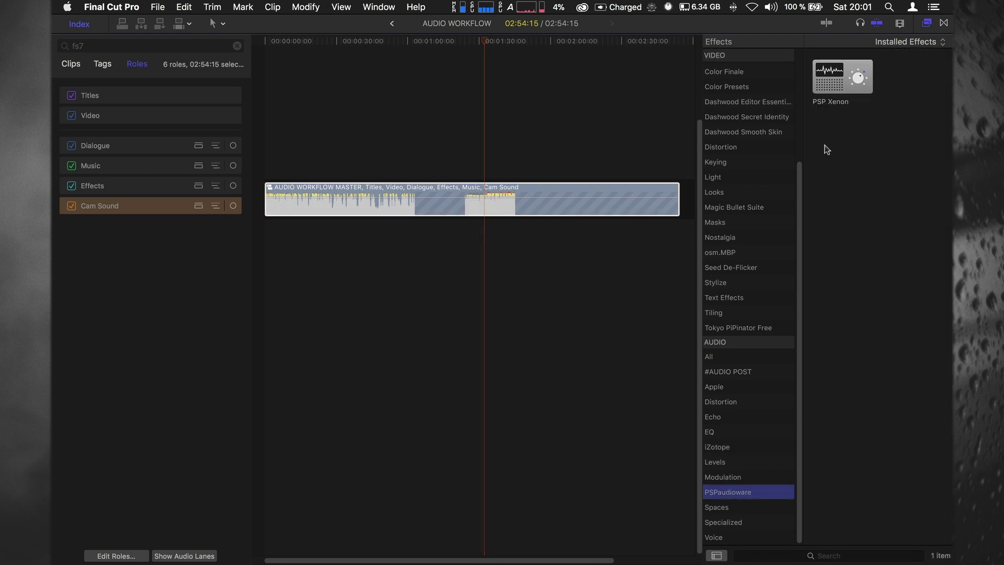
drag(842, 76, 485, 206)
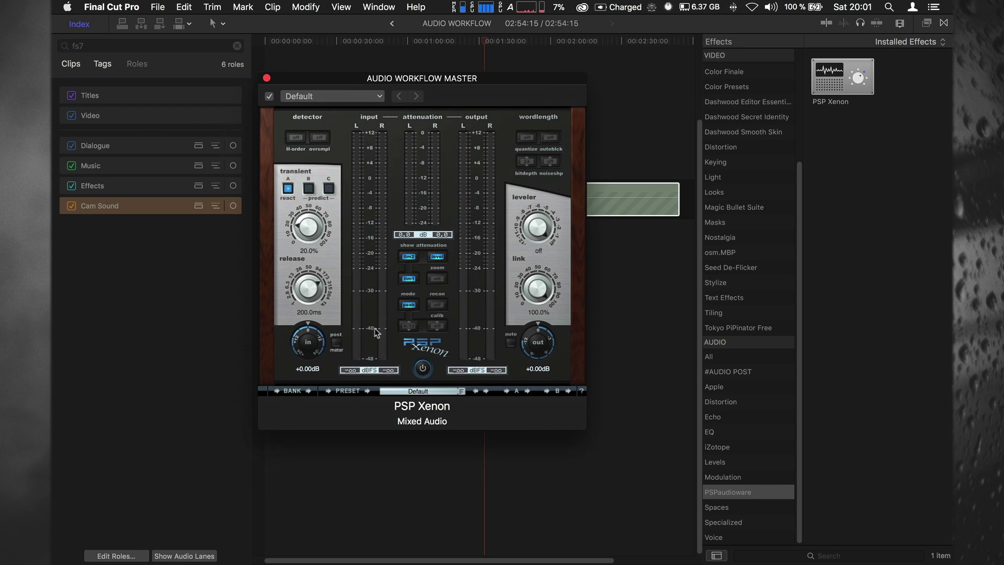
Step: Load the Limiter Gentle preset in PSP Xenon with oversampling and II-order detection enabled
click(462, 392)
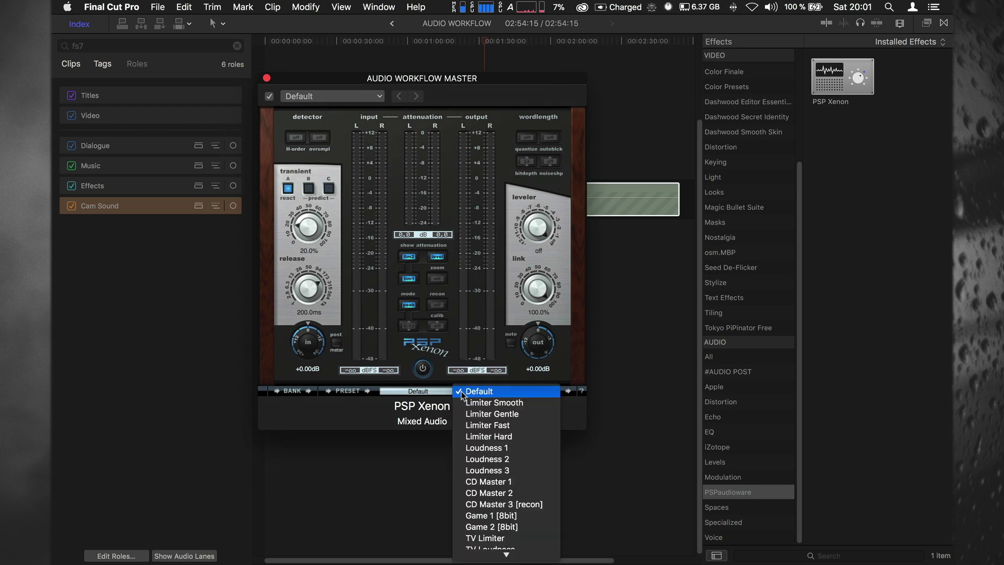
click(529, 414)
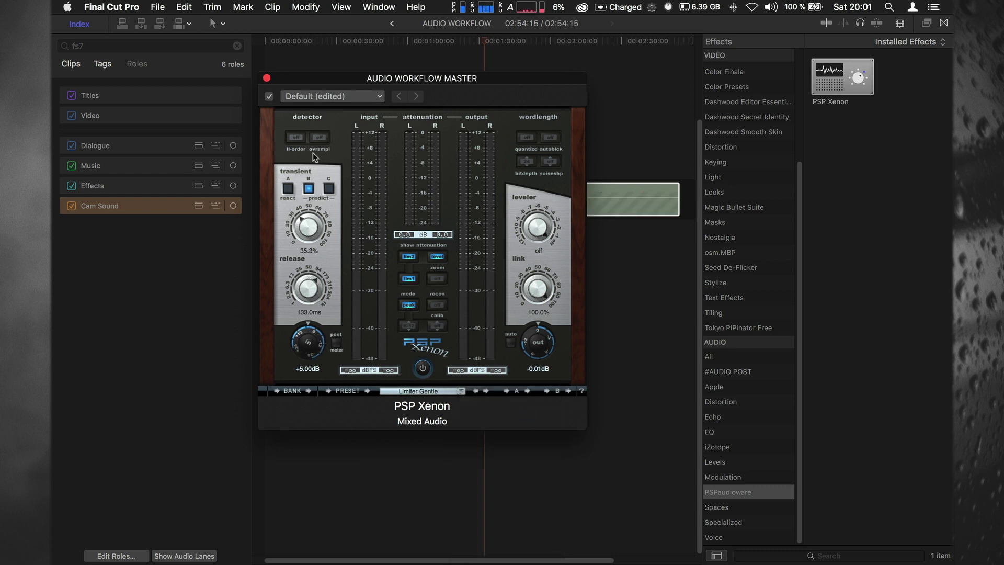
click(319, 137)
click(297, 137)
Step: With meters showing during playback, switch to Limiter Smooth and lower output to -1.13 dB
drag(338, 81, 225, 117)
key(super+shift+8)
key(space)
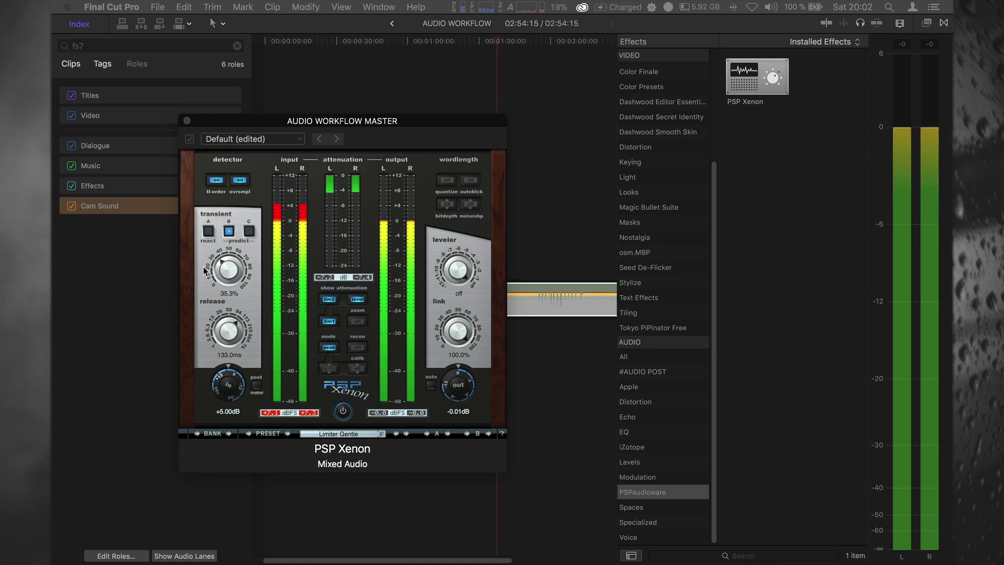
click(356, 433)
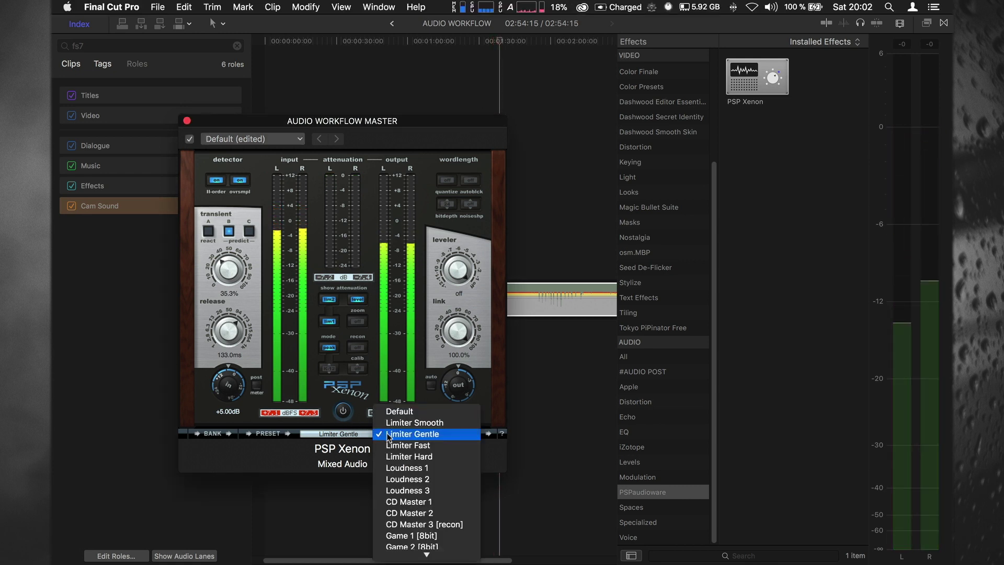
click(413, 423)
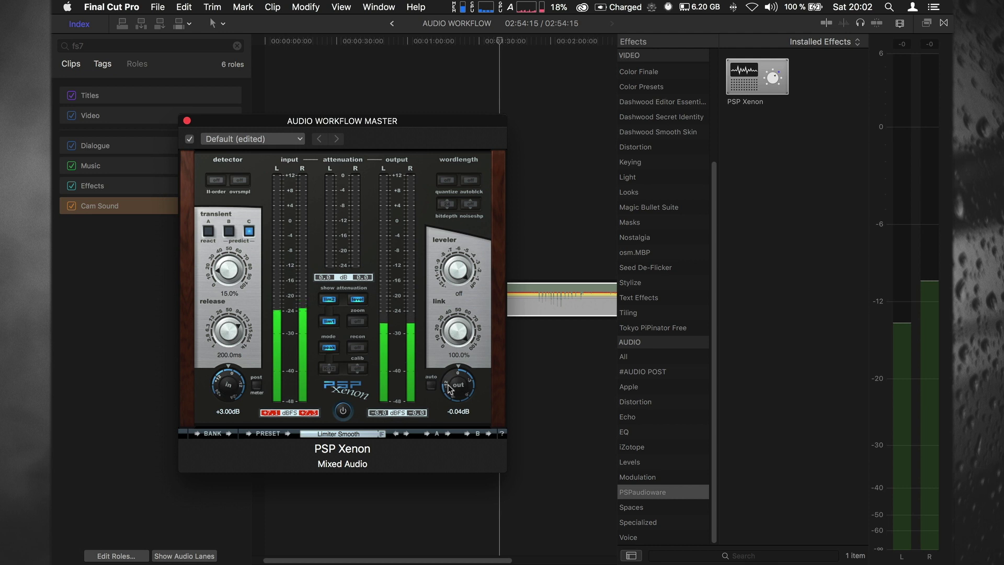
scroll(448, 393, down, 1)
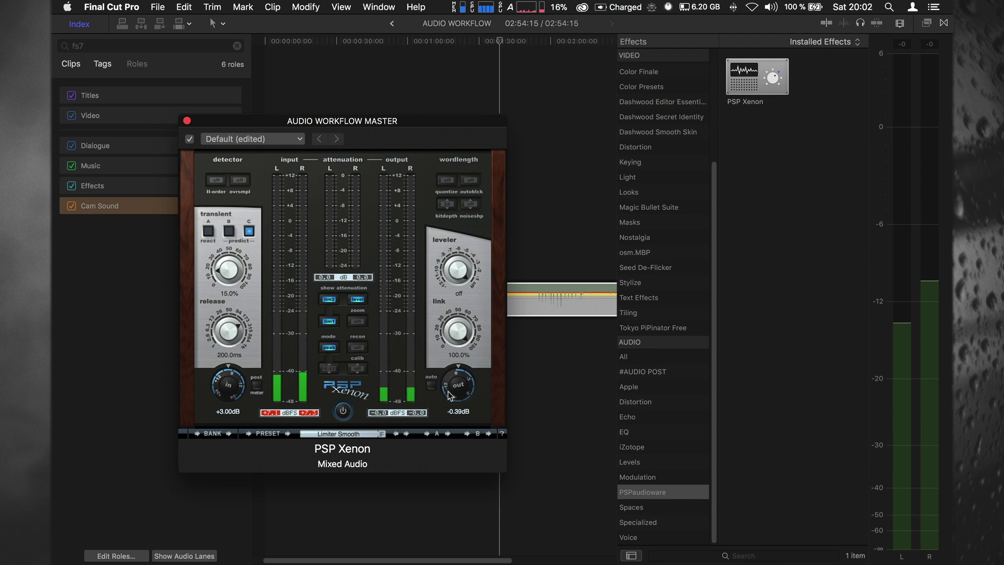
scroll(449, 393, down, 3)
key(space)
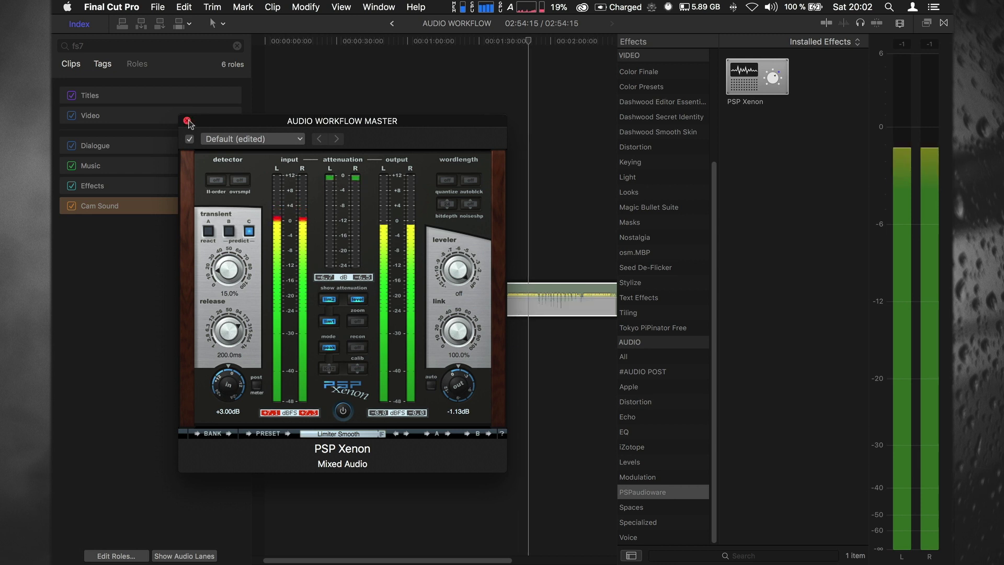
Step: Close PSP Xenon, stop playback, and split the clip into Dialogue, Music, Effects and Cam Sound lanes
click(187, 121)
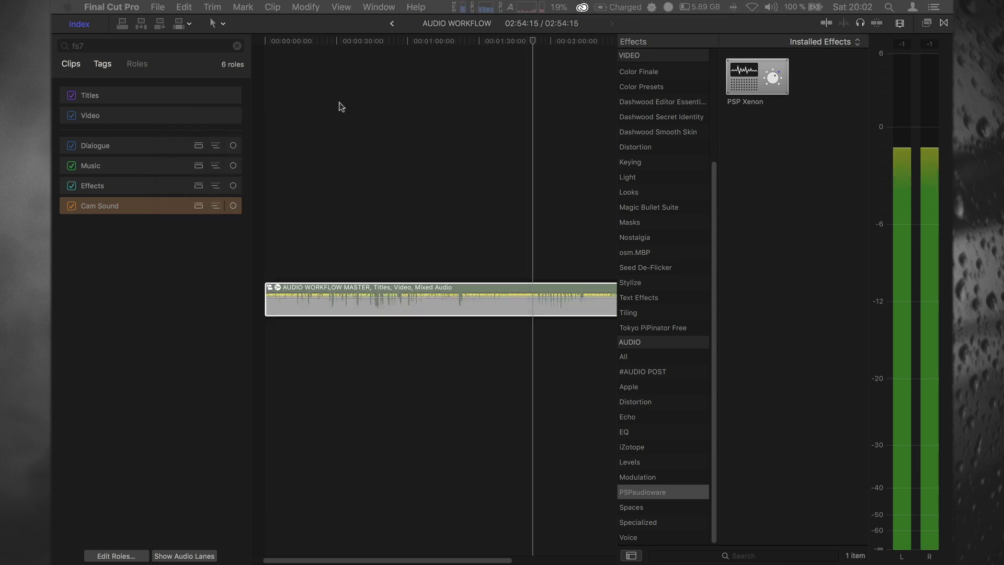
key(space)
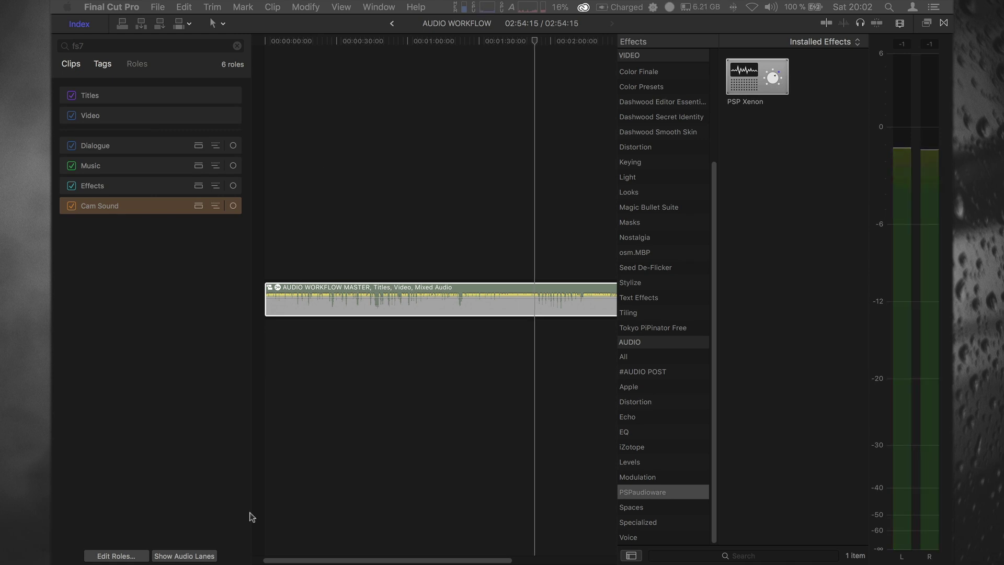
click(202, 556)
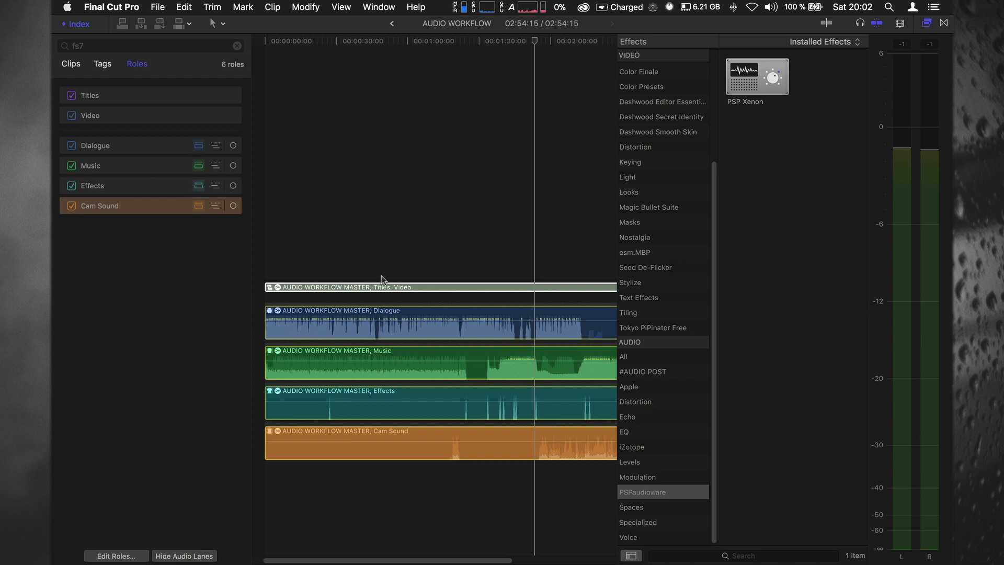